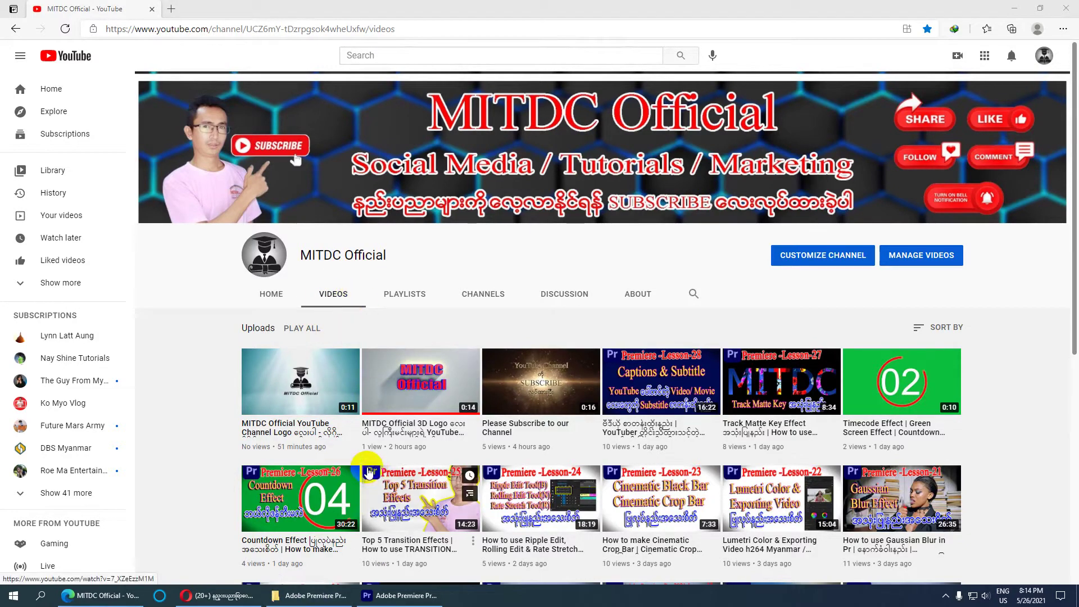
# Step: Minimize the YouTube channel window so the Windows desktop shows
pyautogui.moveTo(403, 605)
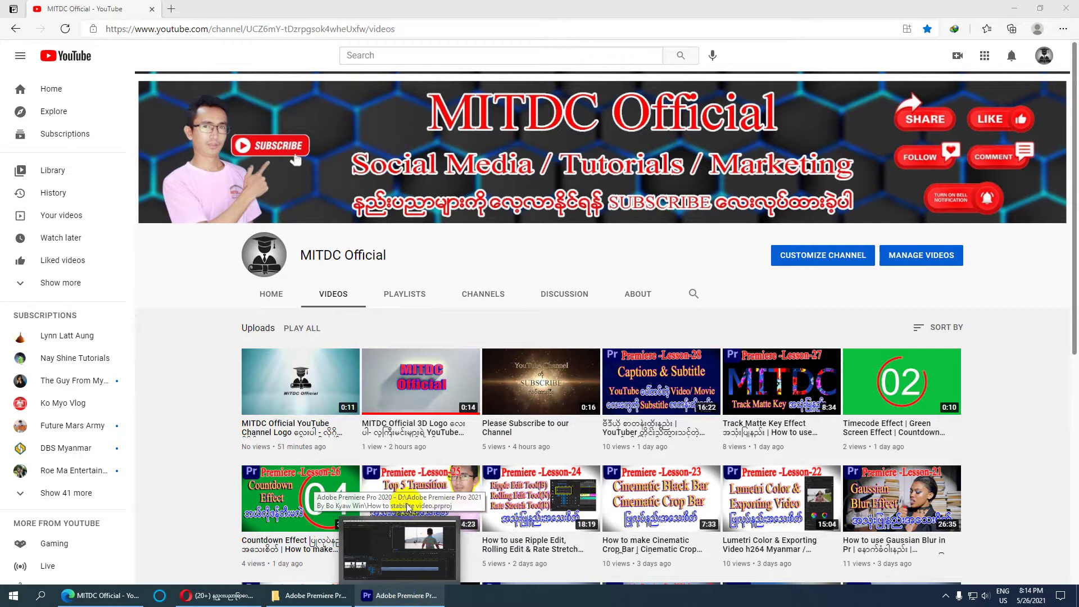
pyautogui.moveTo(408, 506)
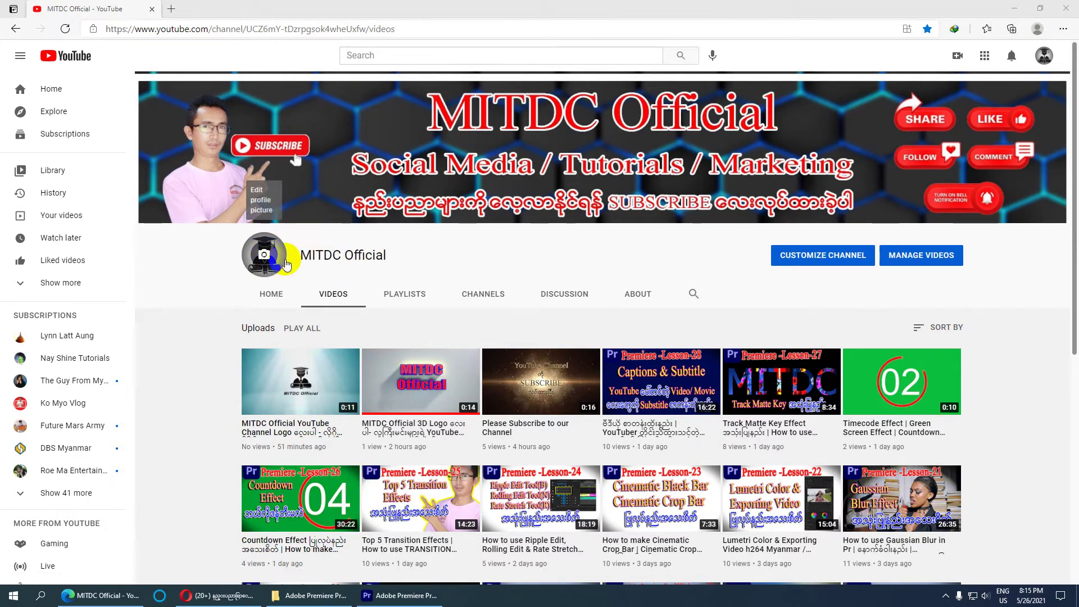
pyautogui.click(308, 203)
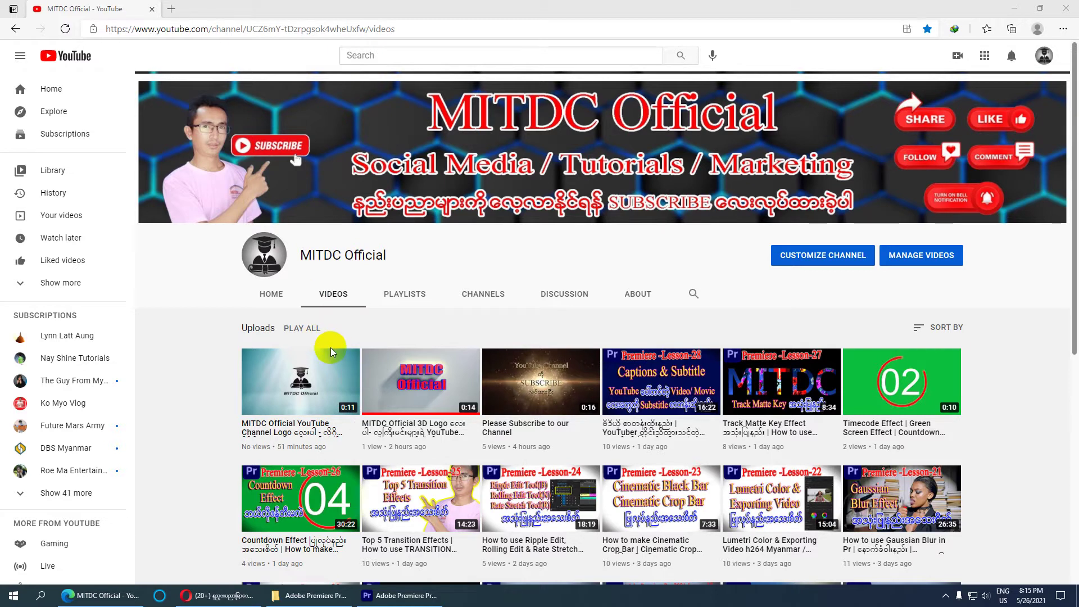
pyautogui.click(394, 112)
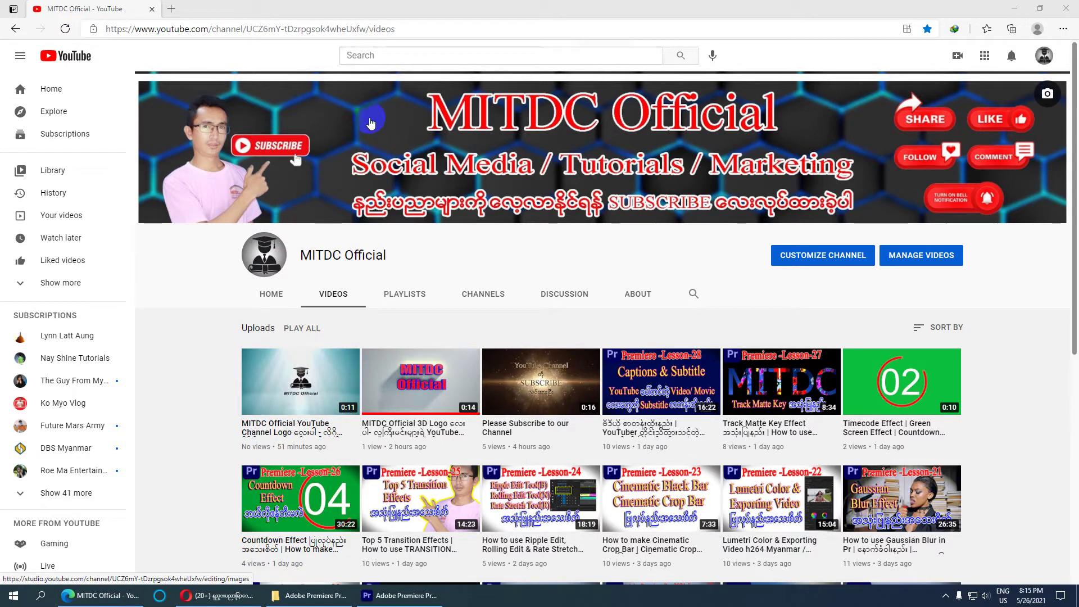
pyautogui.click(1015, 8)
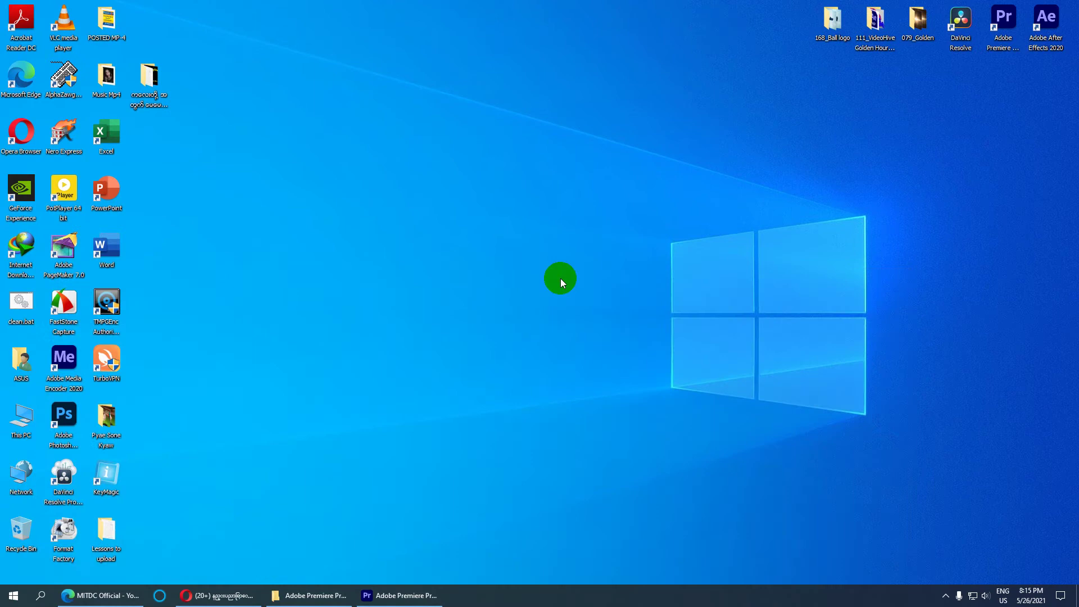
# Step: Restore the Premiere Pro 'How to stabilize video' project from the taskbar
pyautogui.click(404, 598)
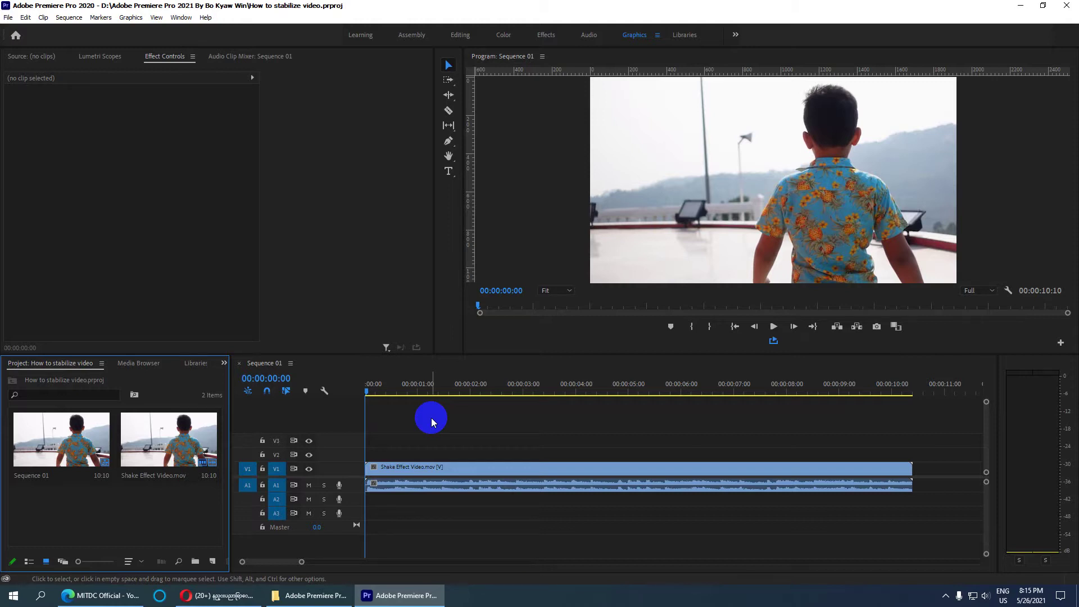
# Step: Play, scrub and jump through the shaky Shake Effect Video clip, then select it with Ctrl+A
pyautogui.press('space')
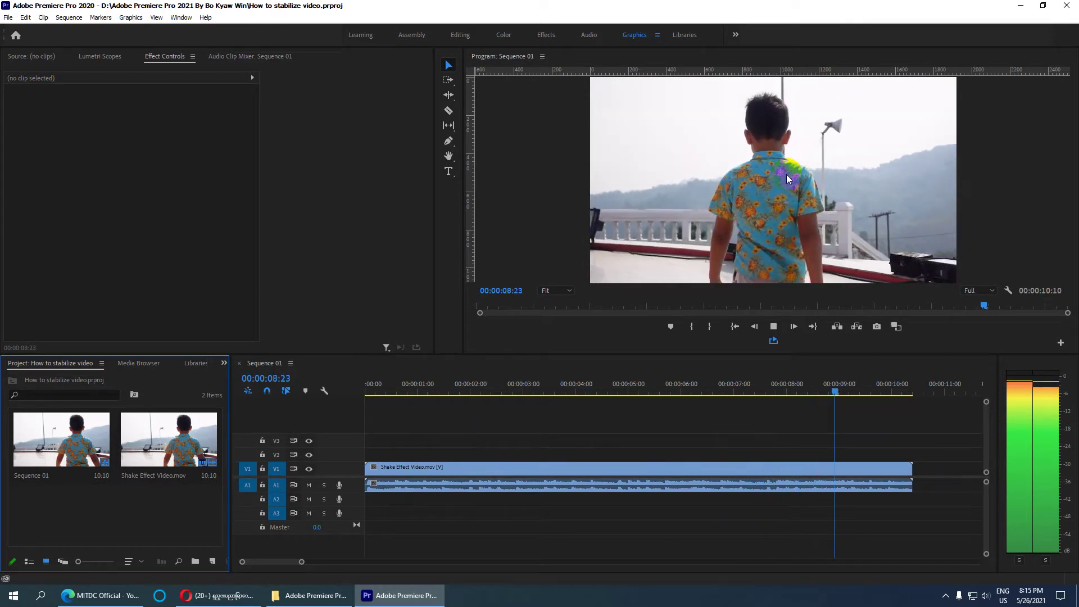
pyautogui.press('space')
pyautogui.press('space')
pyautogui.click(883, 392)
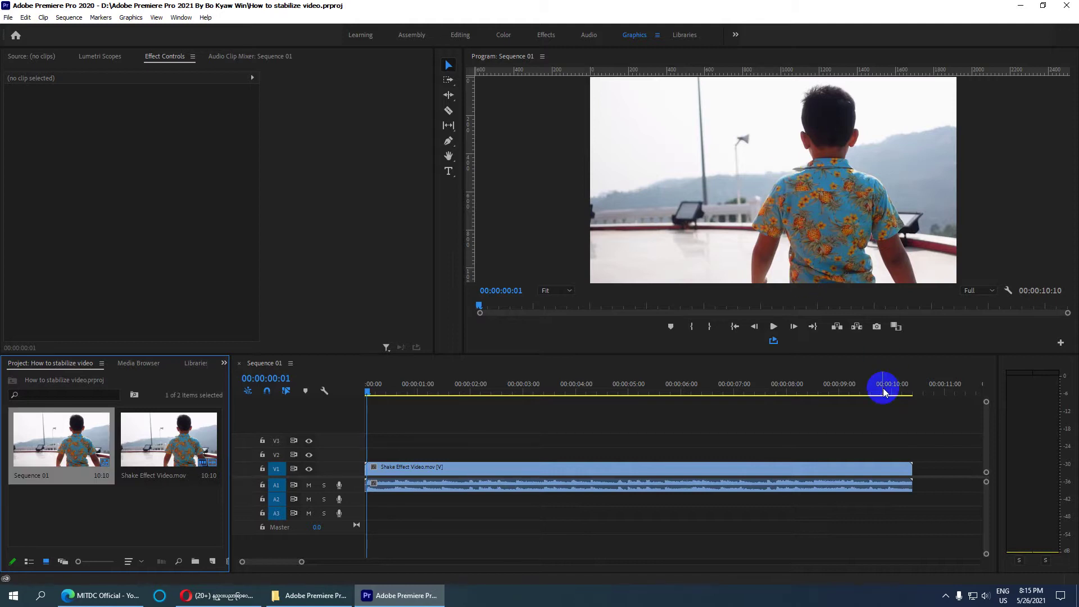
pyautogui.click(372, 392)
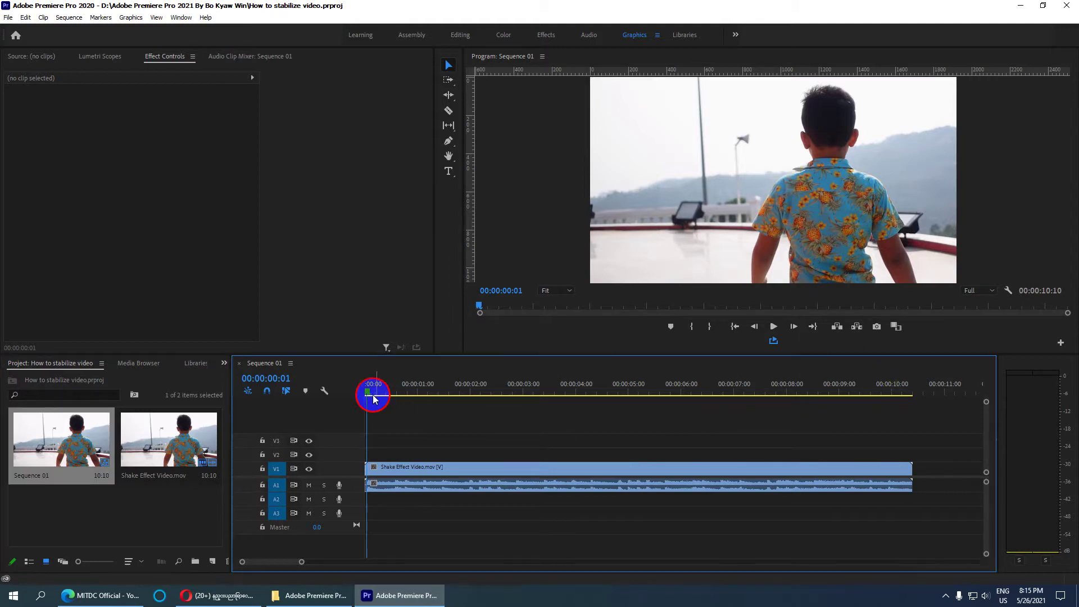
pyautogui.click(370, 392)
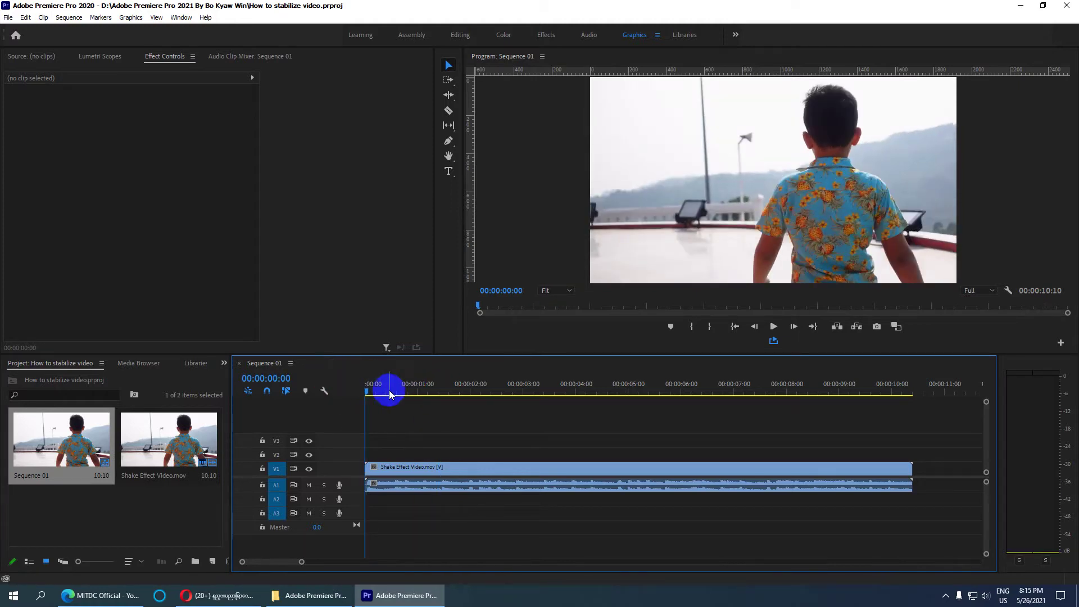
pyautogui.moveTo(520, 395); pyautogui.dragTo(543, 392)
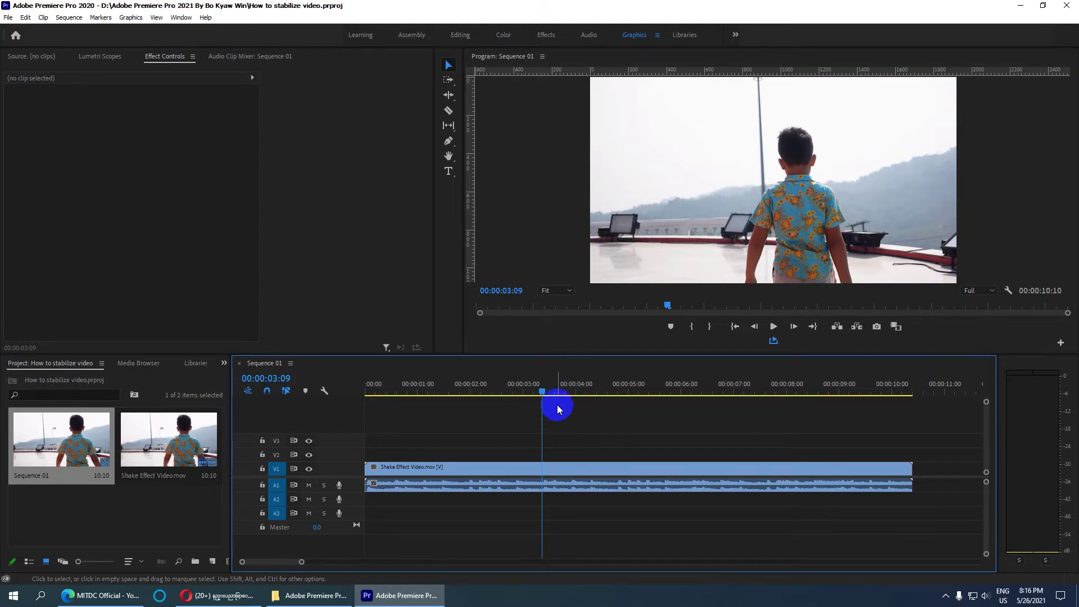
pyautogui.press('Home')
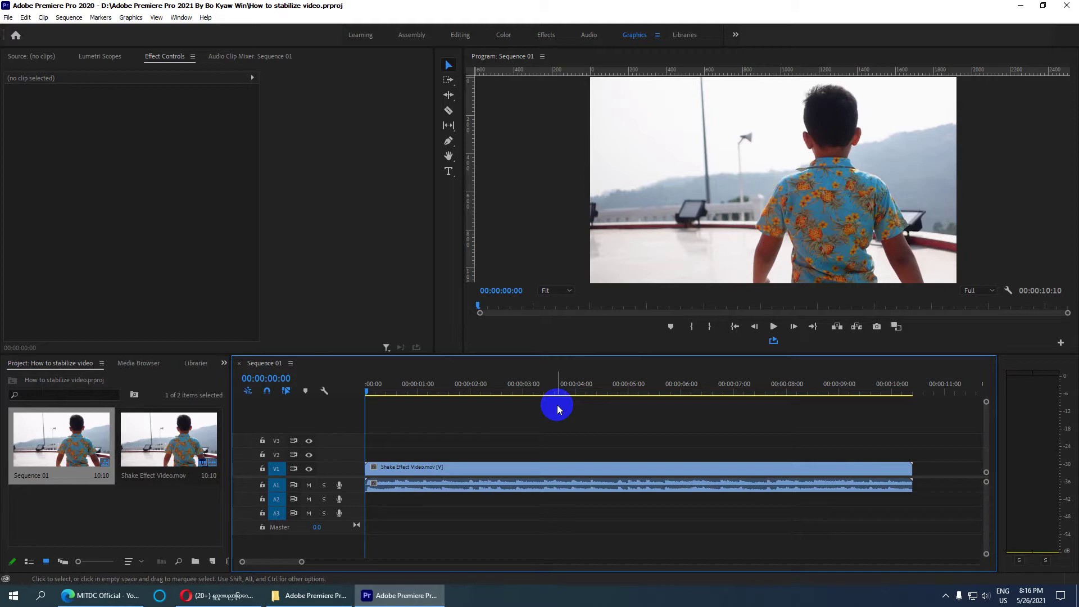
pyautogui.press('End')
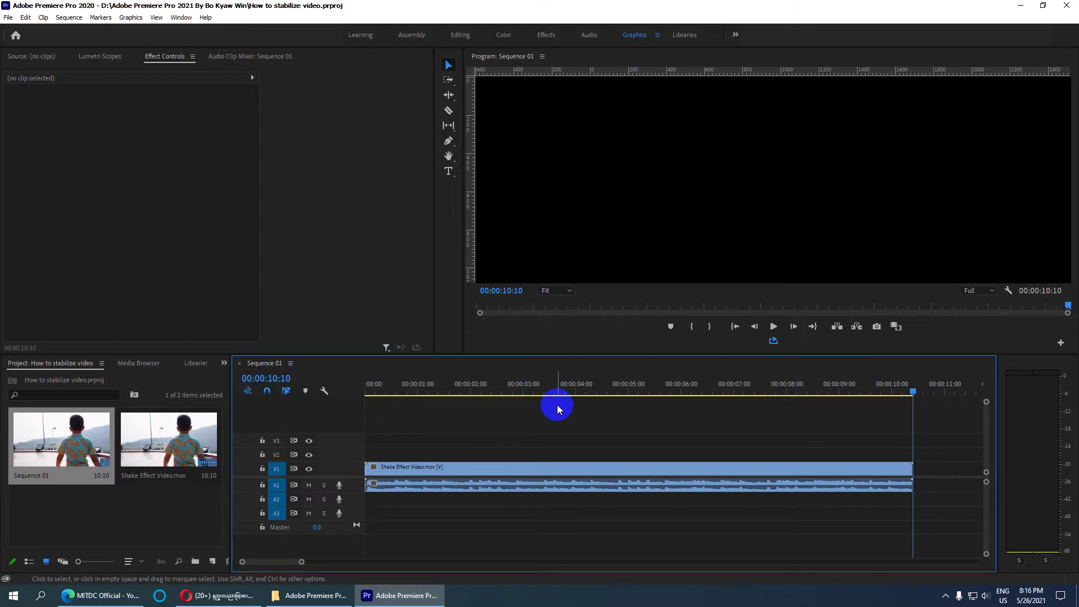
pyautogui.press('Home')
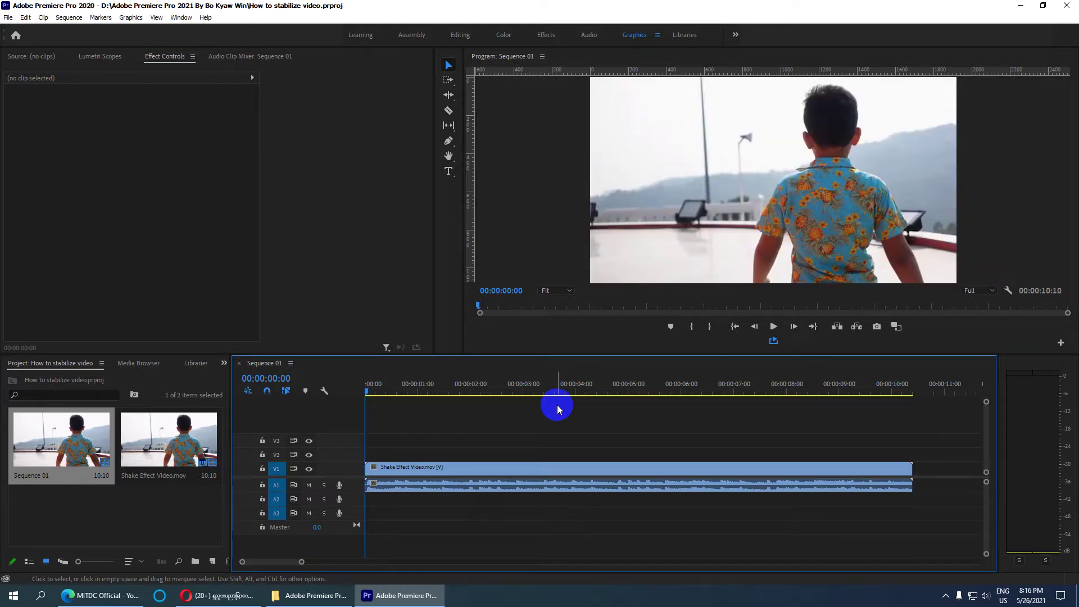
pyautogui.hotkey('ctrl', 'a')
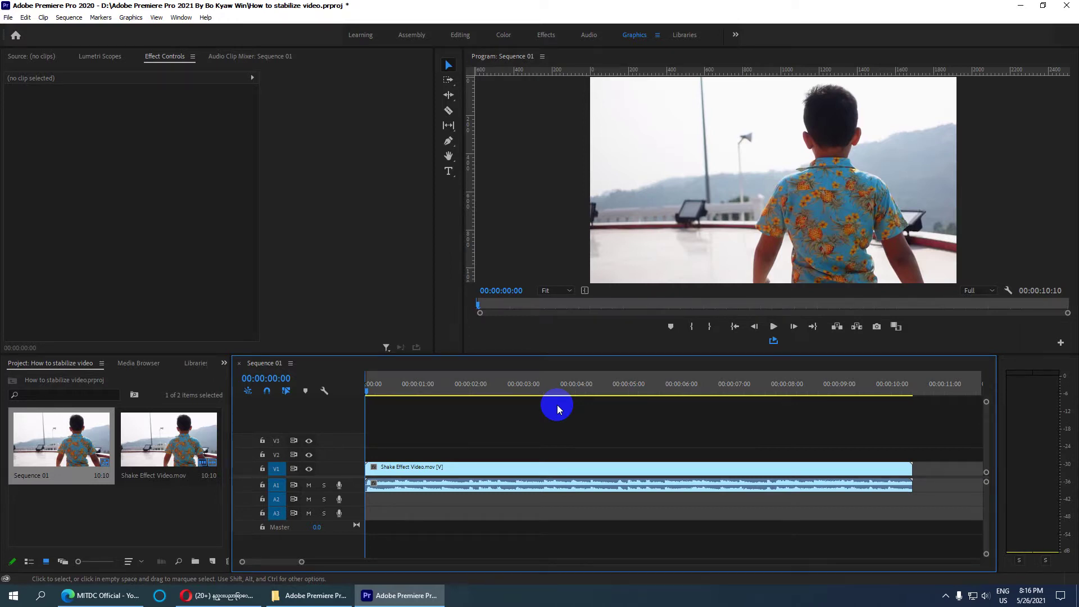
pyautogui.press('End')
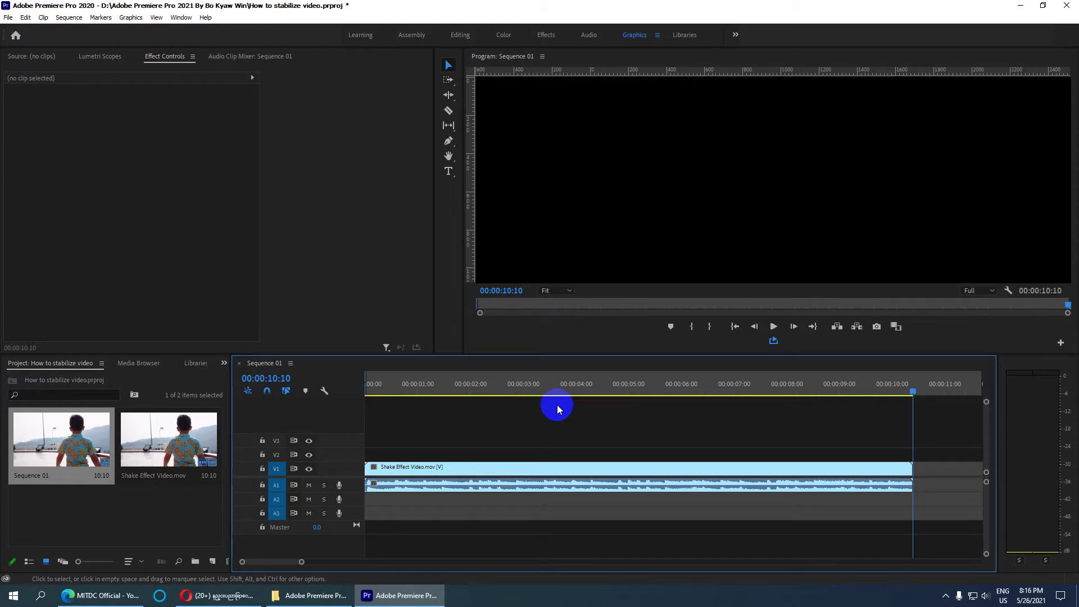
pyautogui.click(559, 486)
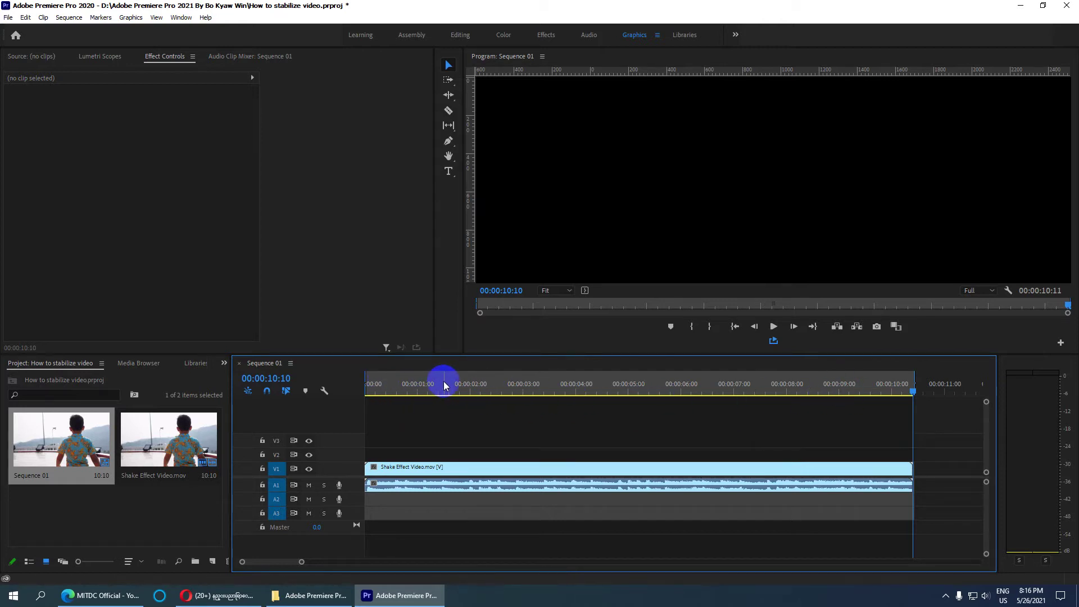
pyautogui.press('Home')
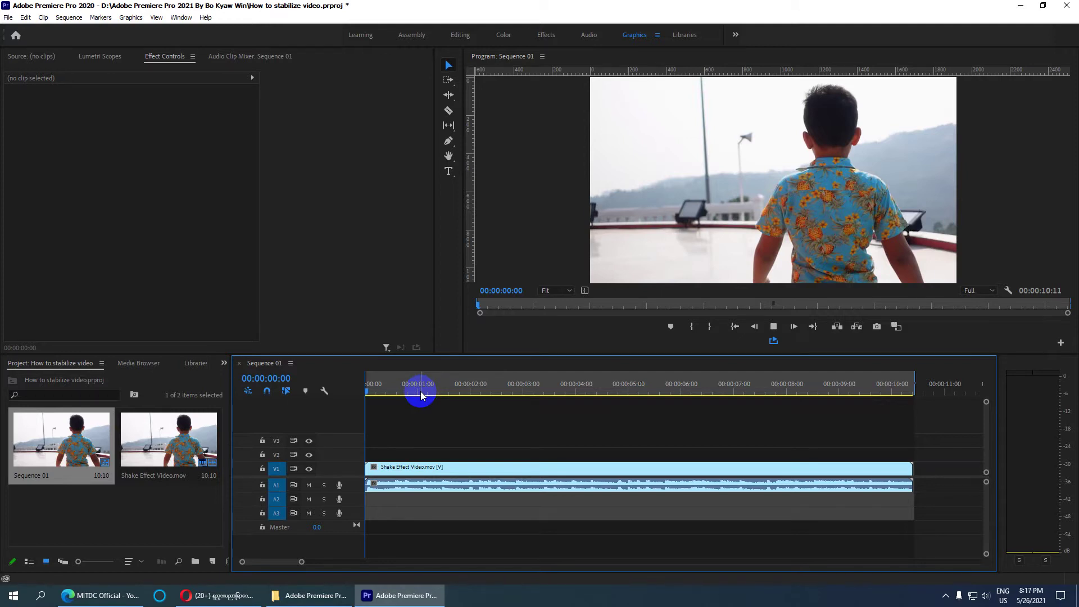
pyautogui.press('space')
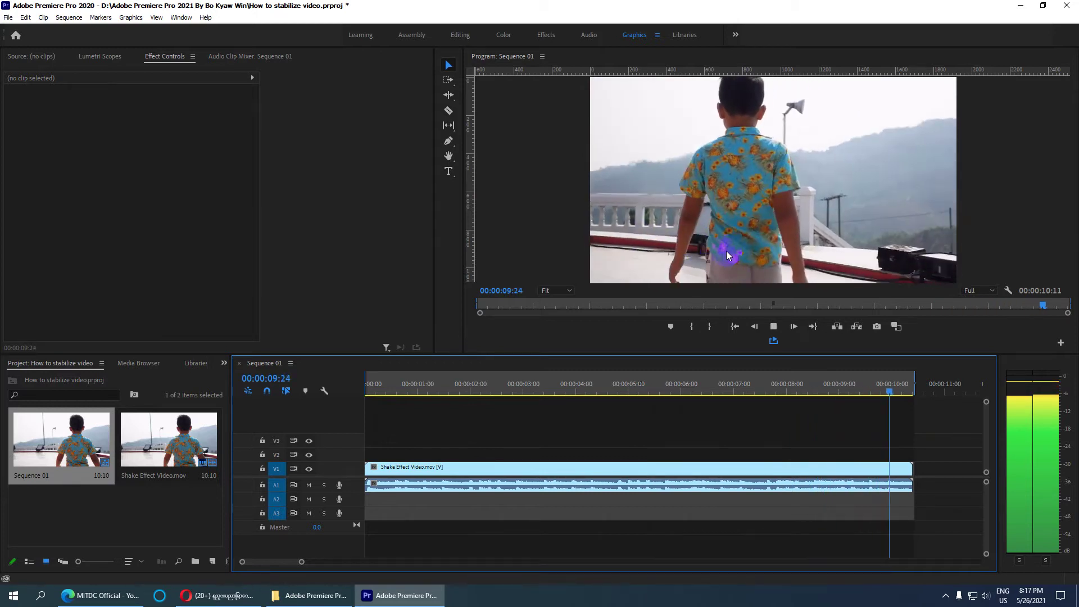
pyautogui.click(401, 393)
pyautogui.moveTo(403, 395); pyautogui.dragTo(355, 392)
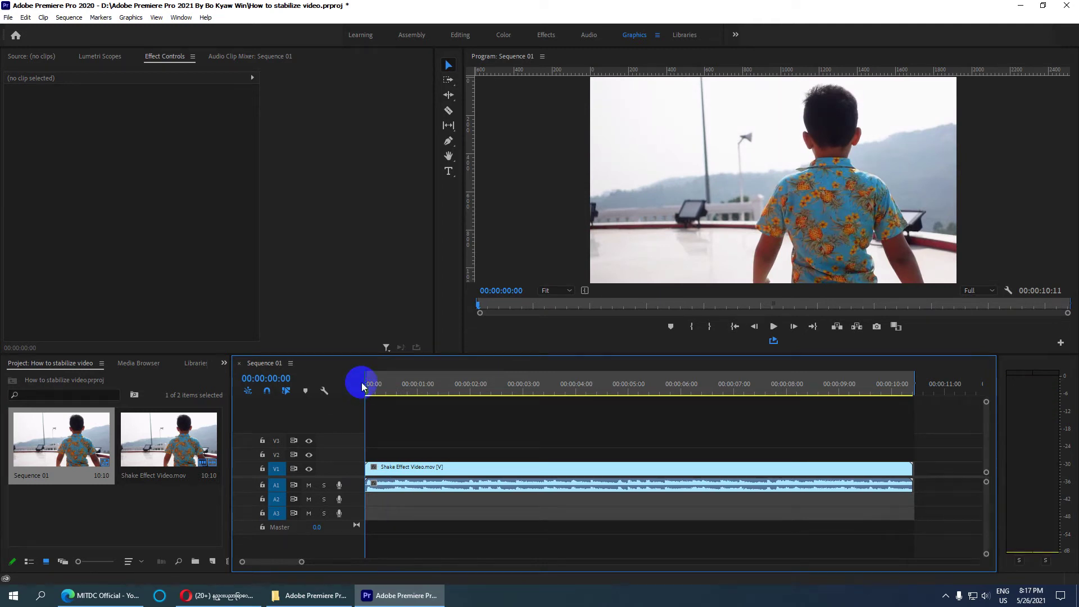
# Step: Show the Effects panel from the panel group's list of panels
pyautogui.click(224, 363)
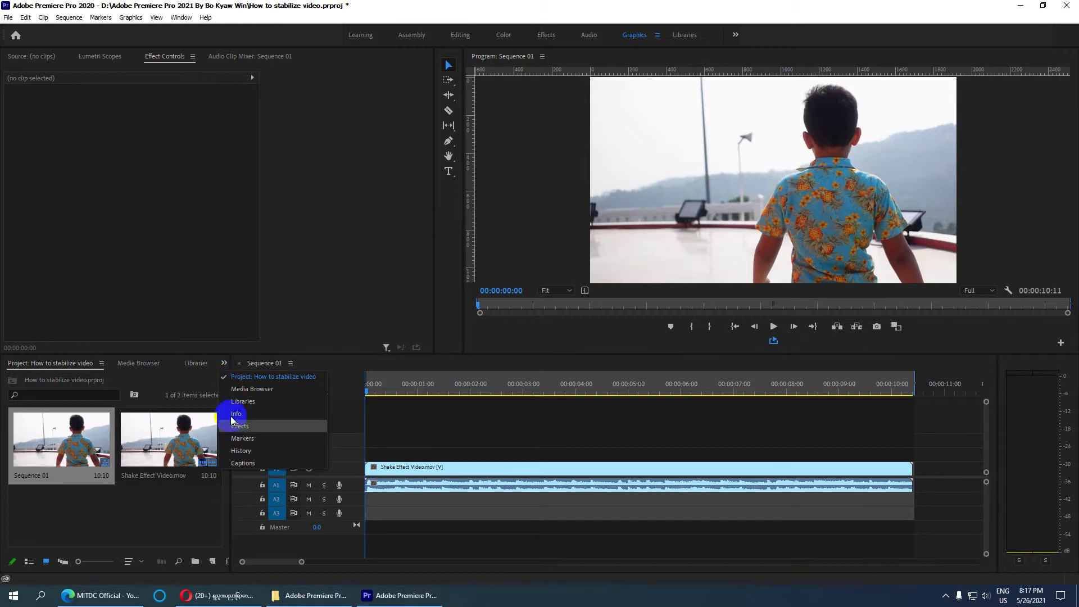
pyautogui.click(181, 18)
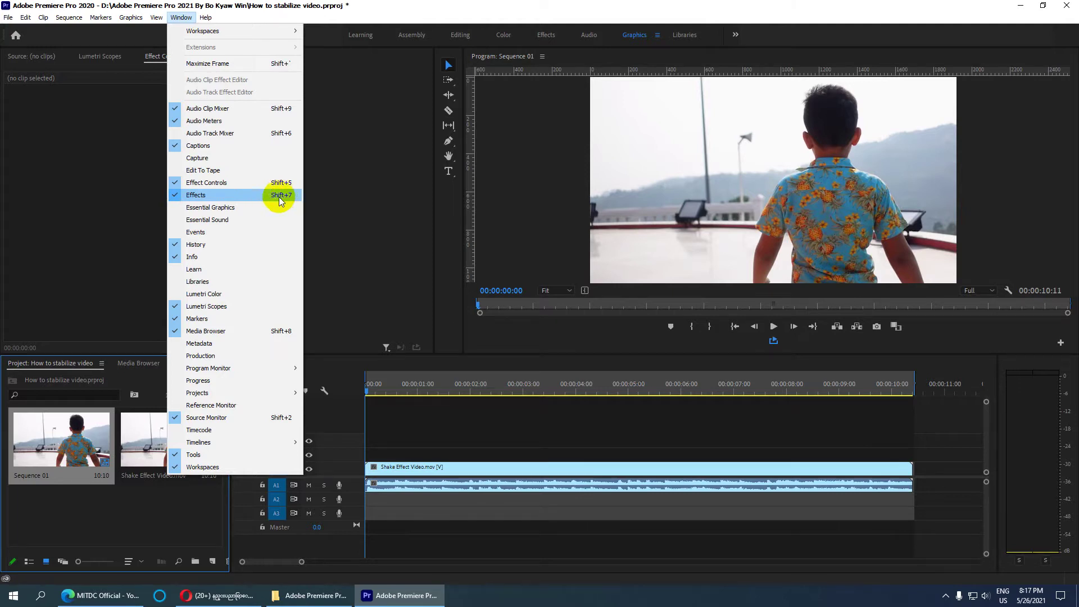
pyautogui.click(285, 195)
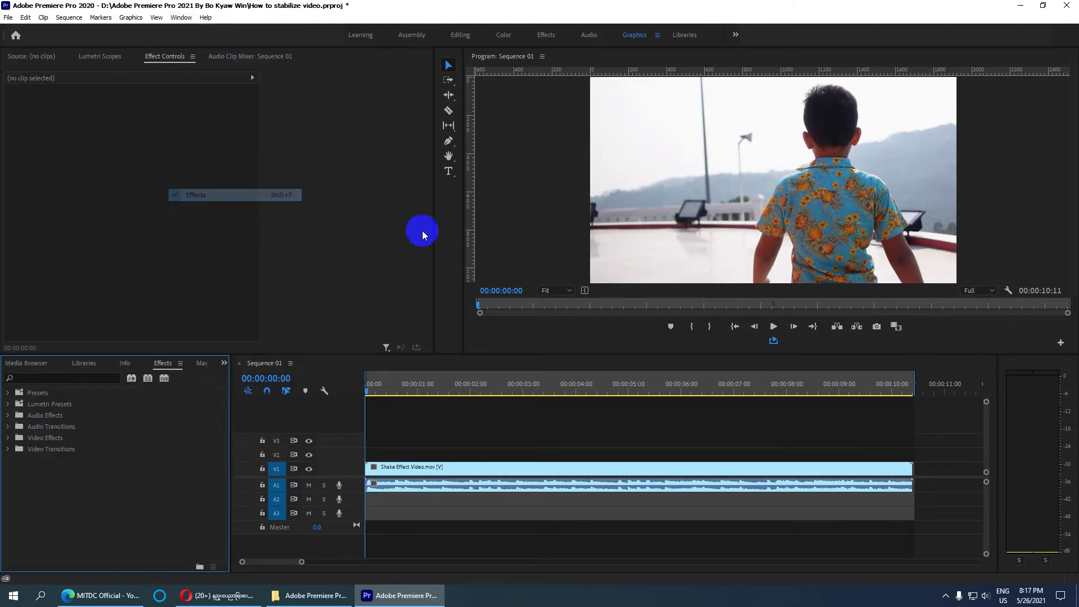
# Step: Search the effects for 'Warp' and select Warp Stabilizer under Distort
pyautogui.click(32, 378)
pyautogui.write('Warp')
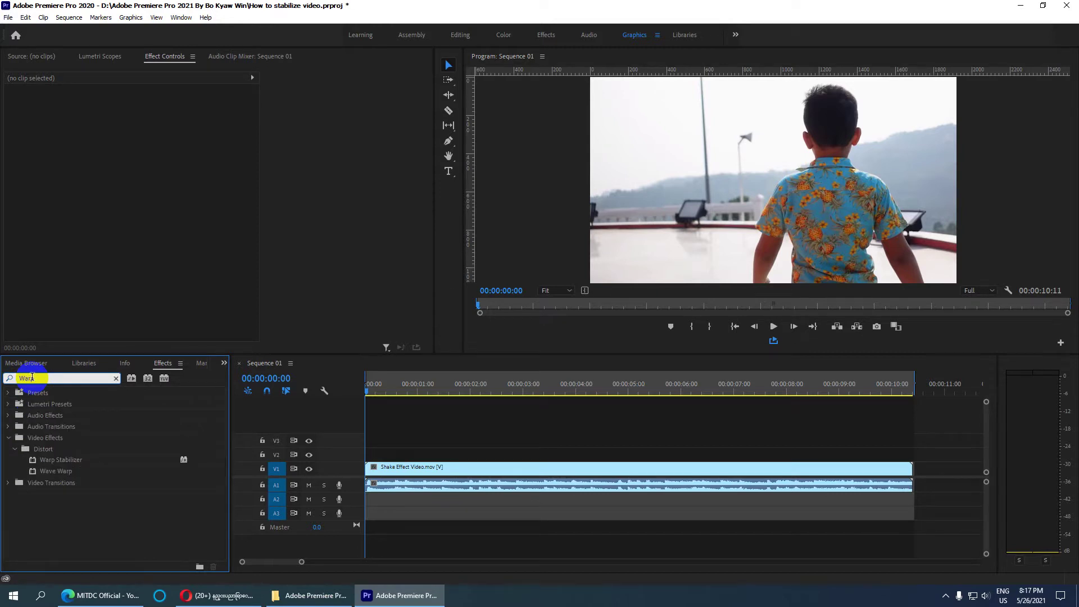
pyautogui.click(79, 458)
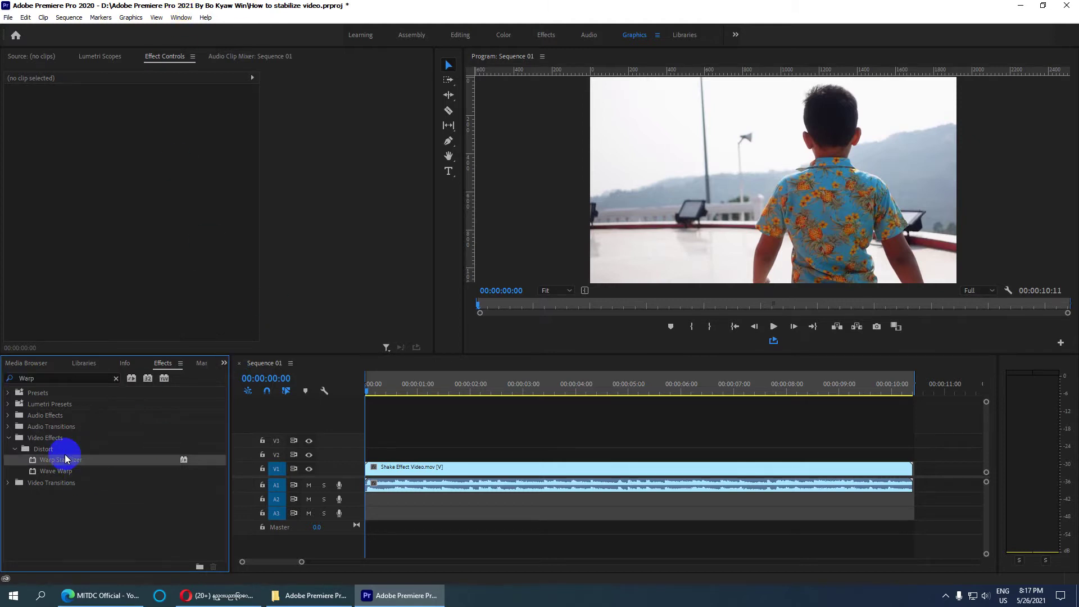
# Step: Drop Warp Stabilizer onto the Shake Effect Video clip on V1 and let it analyse
pyautogui.moveTo(65, 460); pyautogui.dragTo(397, 472)
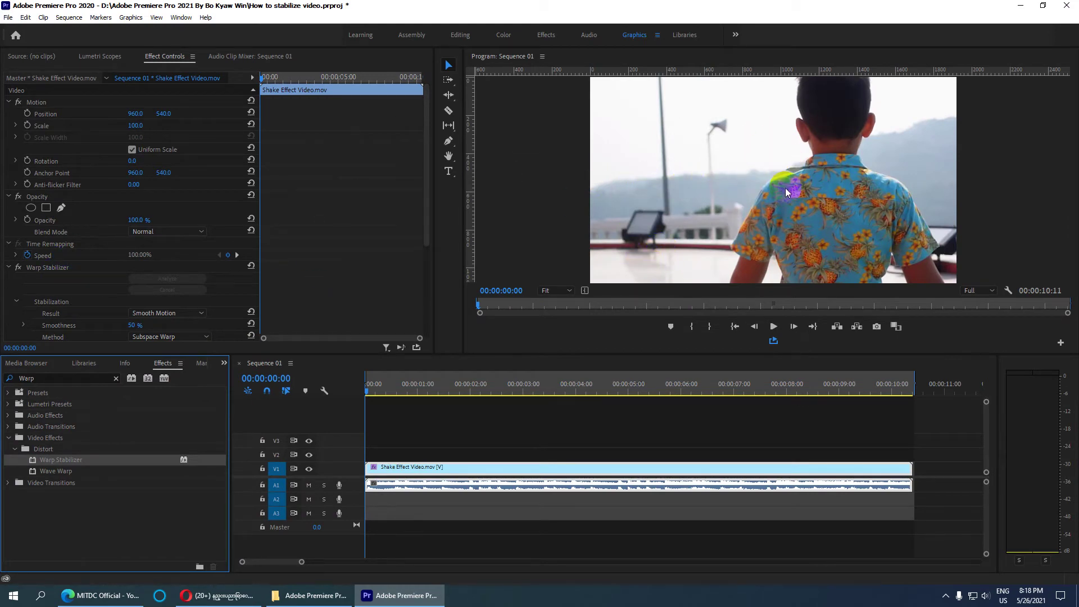
# Step: Toggle Warp Stabilizer off and on repeatedly to compare, leaving it on, and enlarge the monitors
pyautogui.click(359, 405)
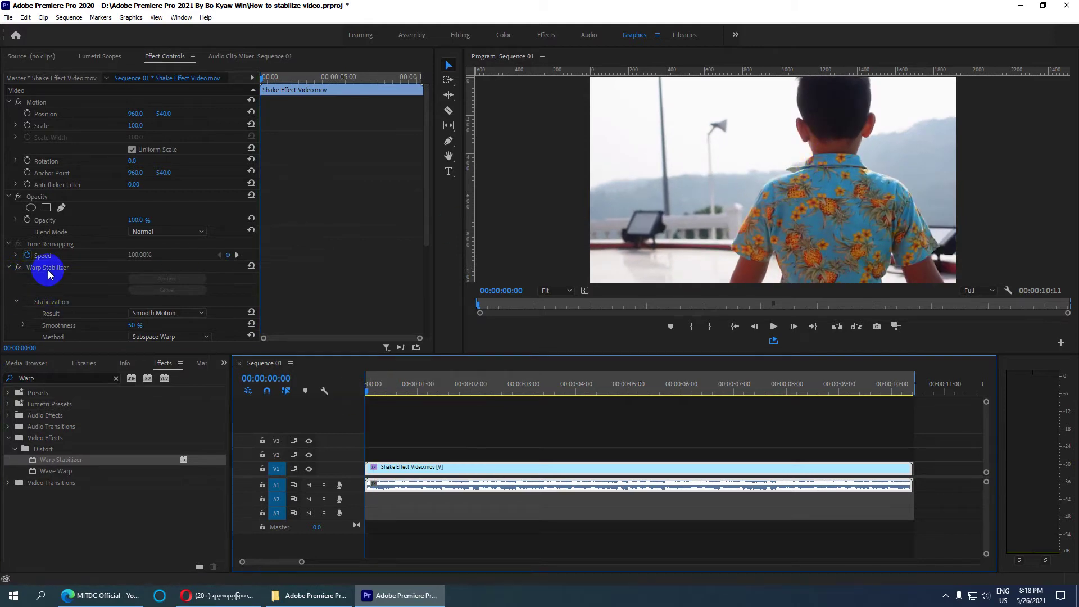
pyautogui.click(18, 268)
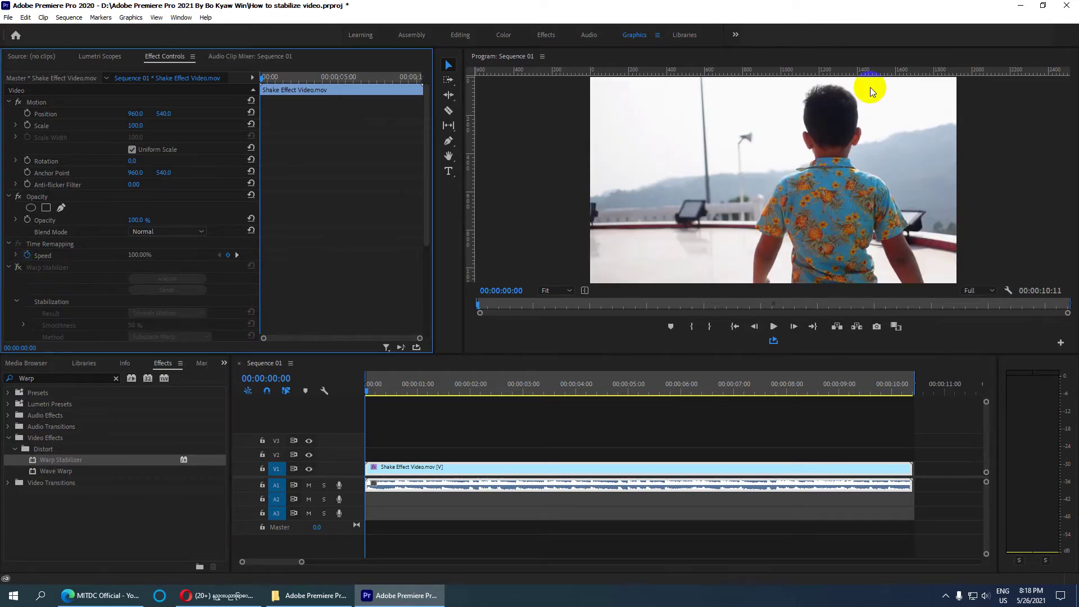
pyautogui.click(18, 268)
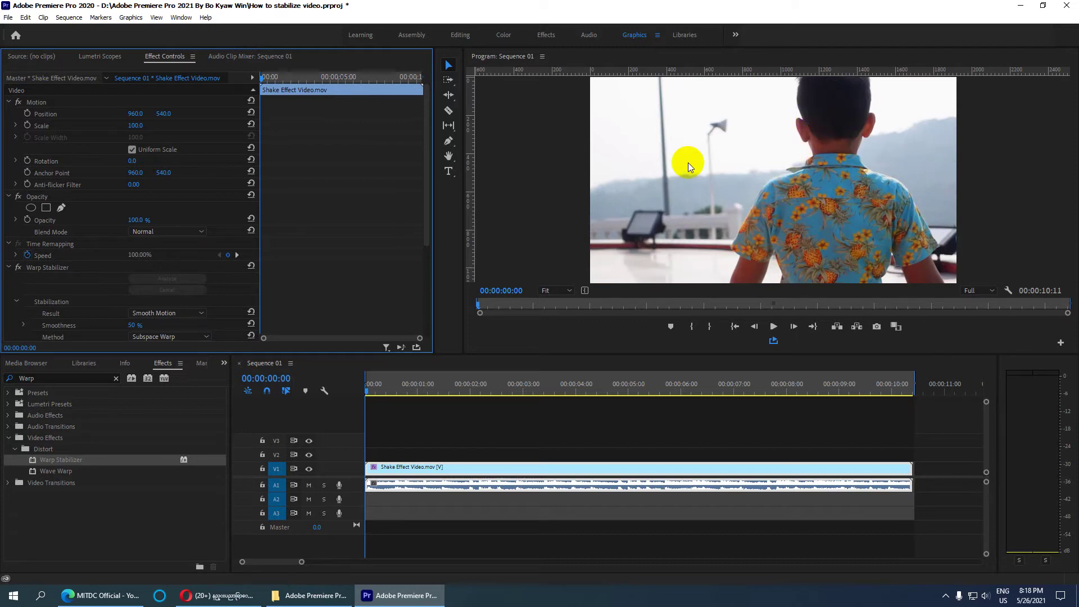
pyautogui.click(18, 268)
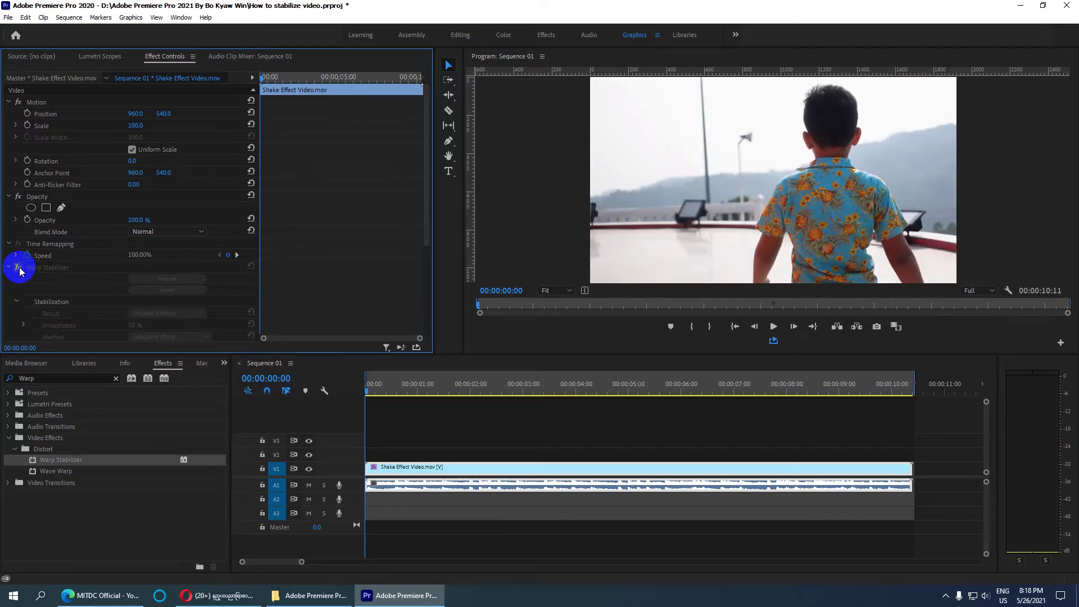
pyautogui.click(18, 268)
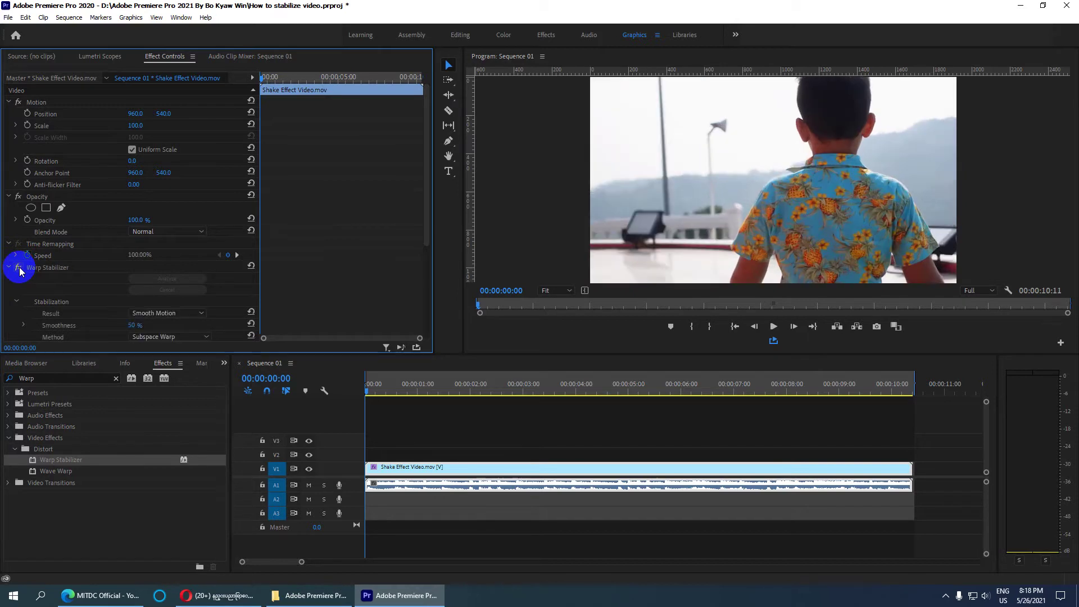
pyautogui.click(18, 268)
pyautogui.click(19, 269)
pyautogui.moveTo(217, 353); pyautogui.dragTo(224, 444)
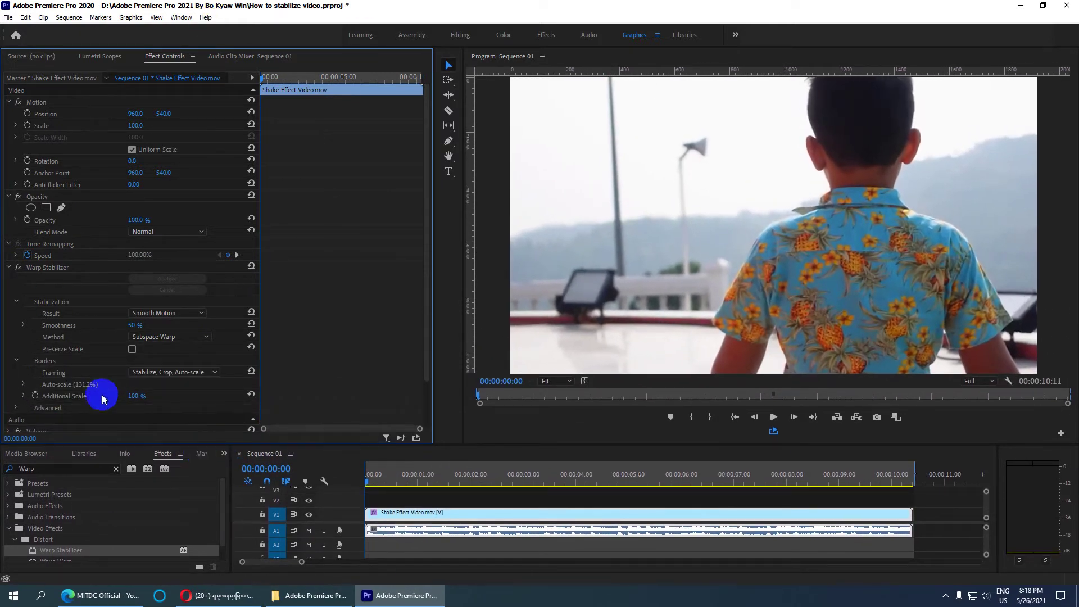
# Step: Enlarge the settings area and set Warp Stabilizer framing to Stabilize, Crop
pyautogui.click(181, 373)
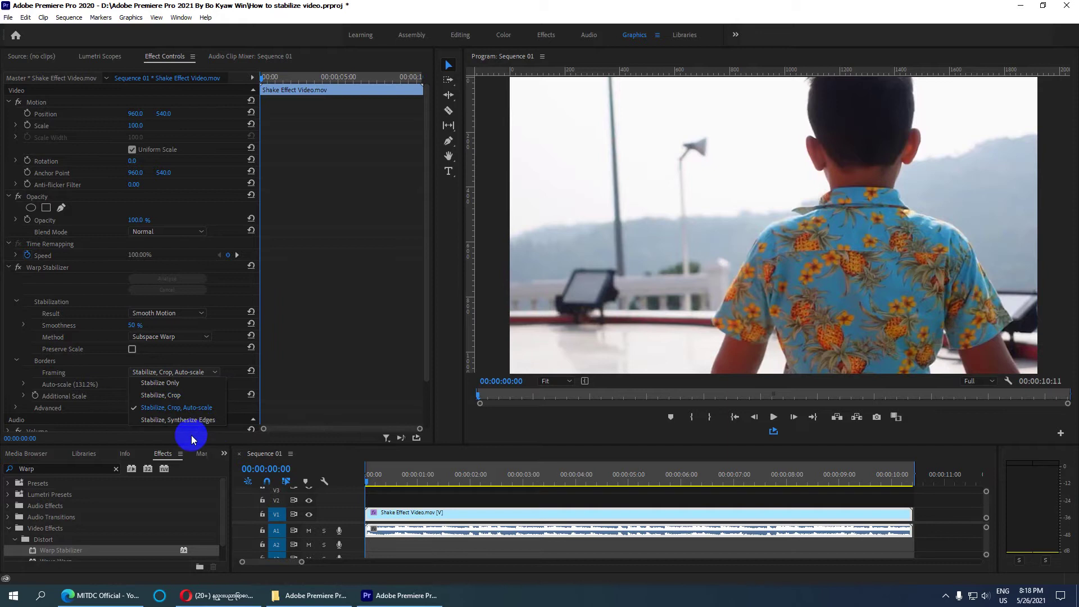
pyautogui.click(222, 445)
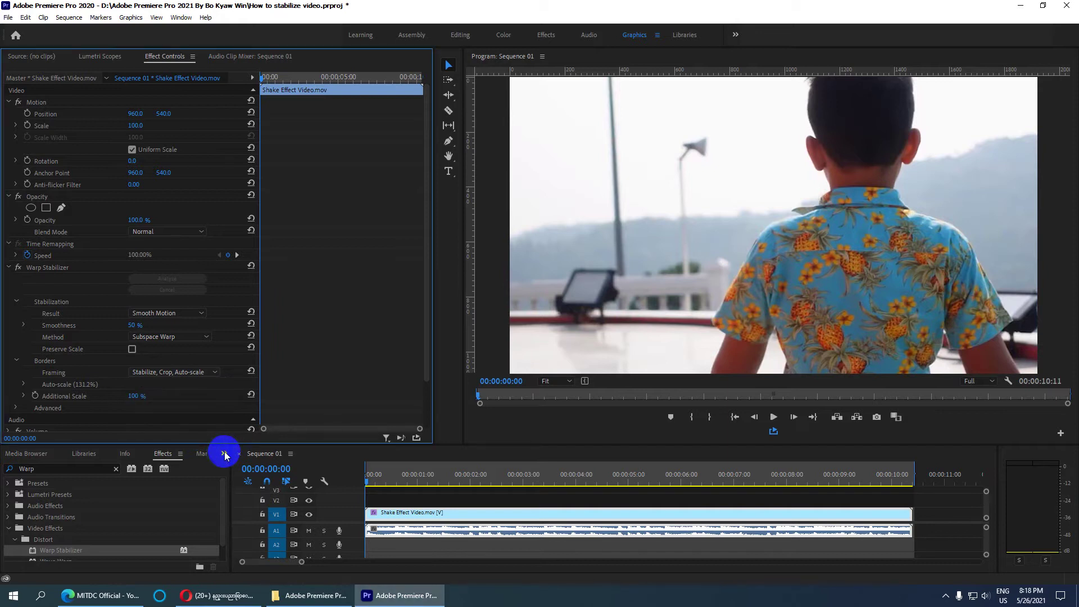
pyautogui.moveTo(226, 444); pyautogui.dragTo(222, 491)
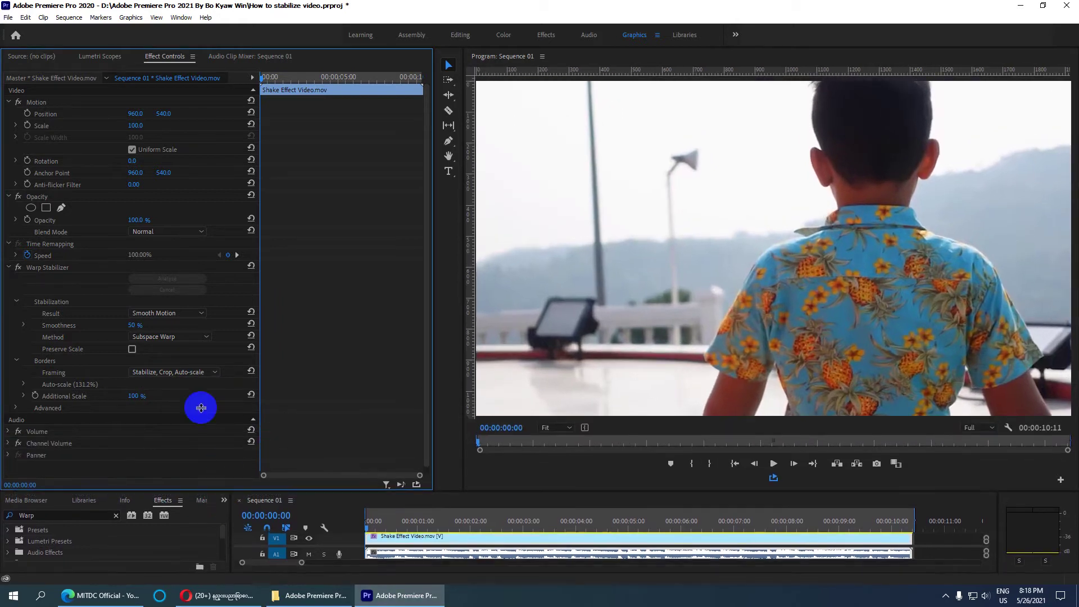
pyautogui.click(201, 373)
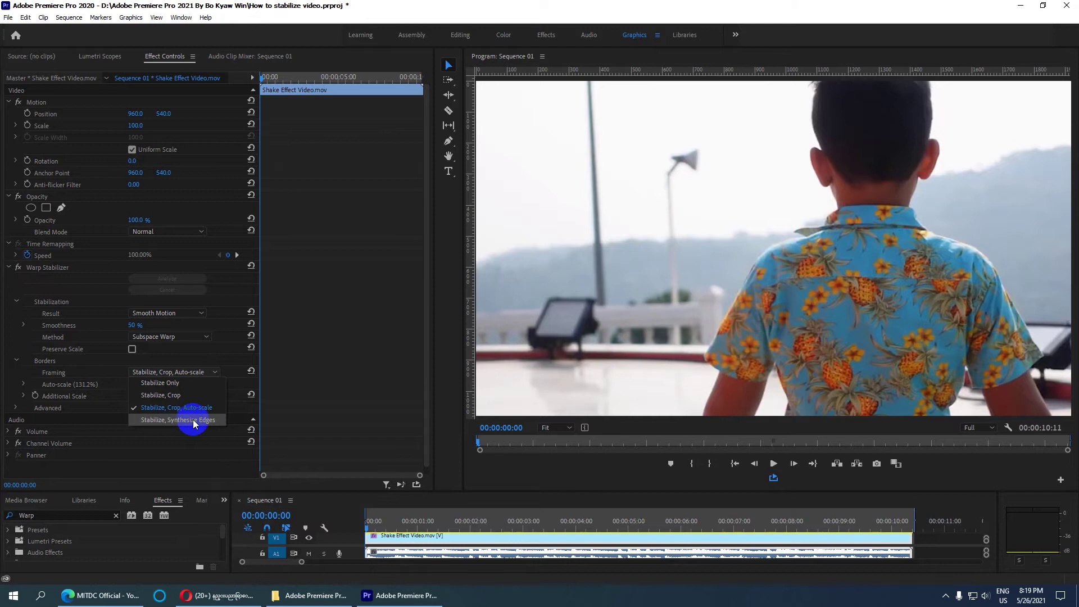
pyautogui.click(161, 396)
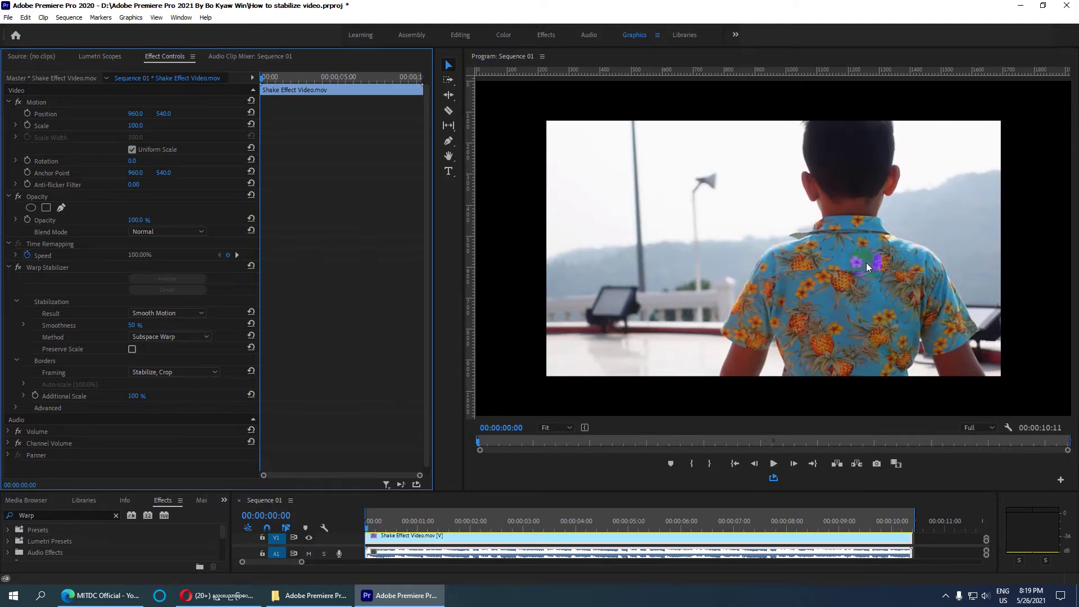
# Step: Switch framing to Stabilize Only and preview the uncropped, shifting frame
pyautogui.click(166, 374)
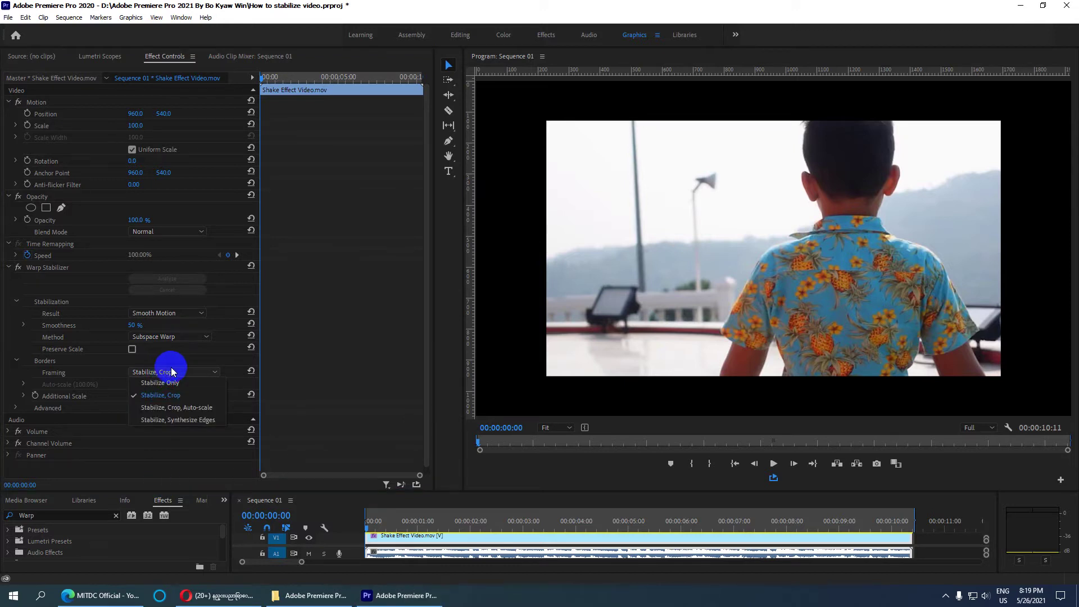
pyautogui.click(169, 383)
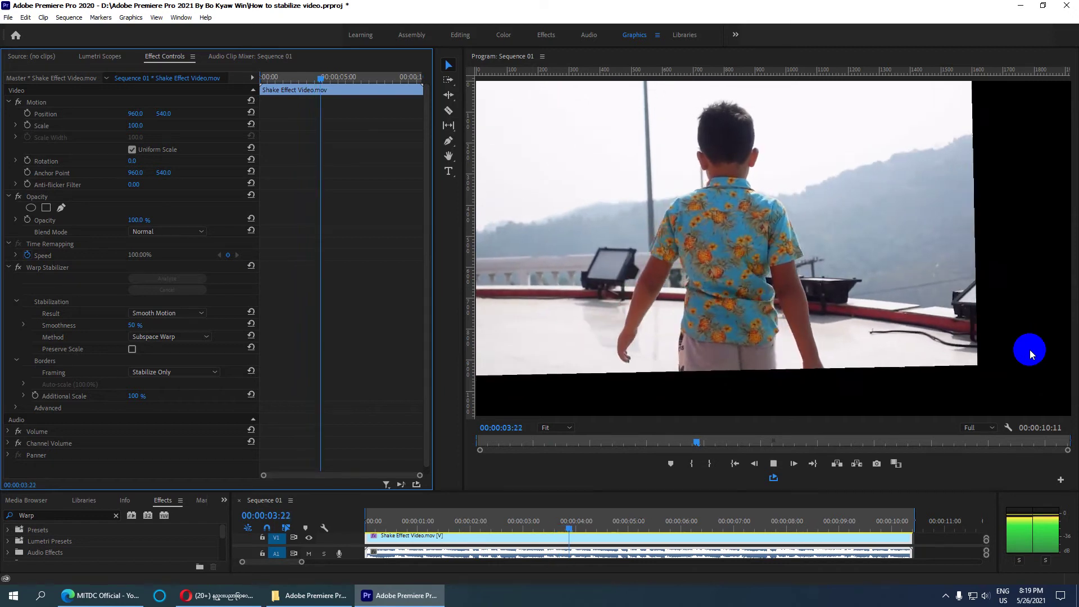
pyautogui.press('space')
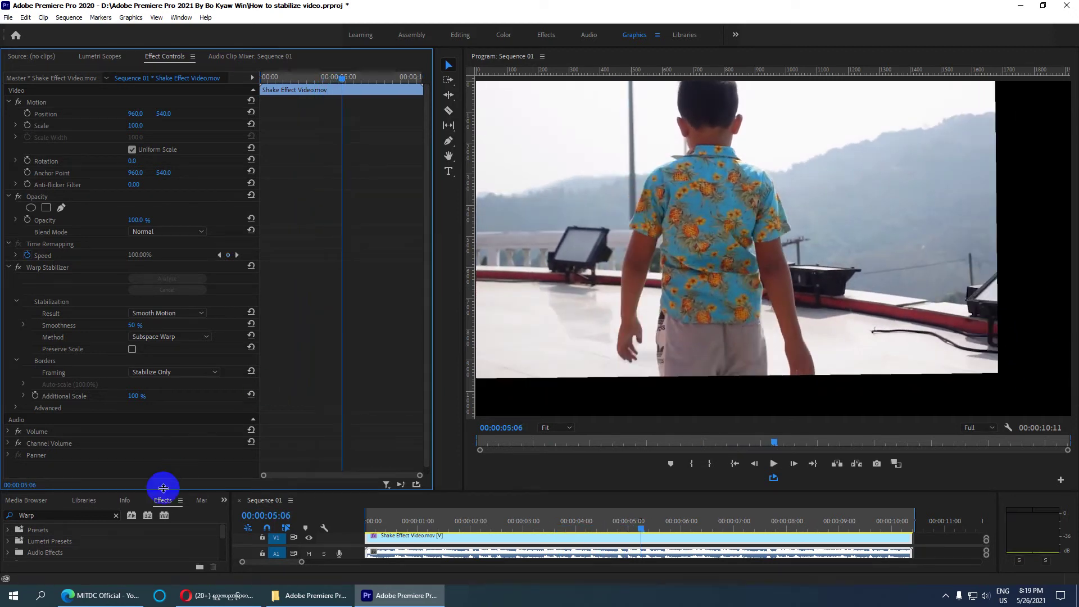
pyautogui.click(156, 372)
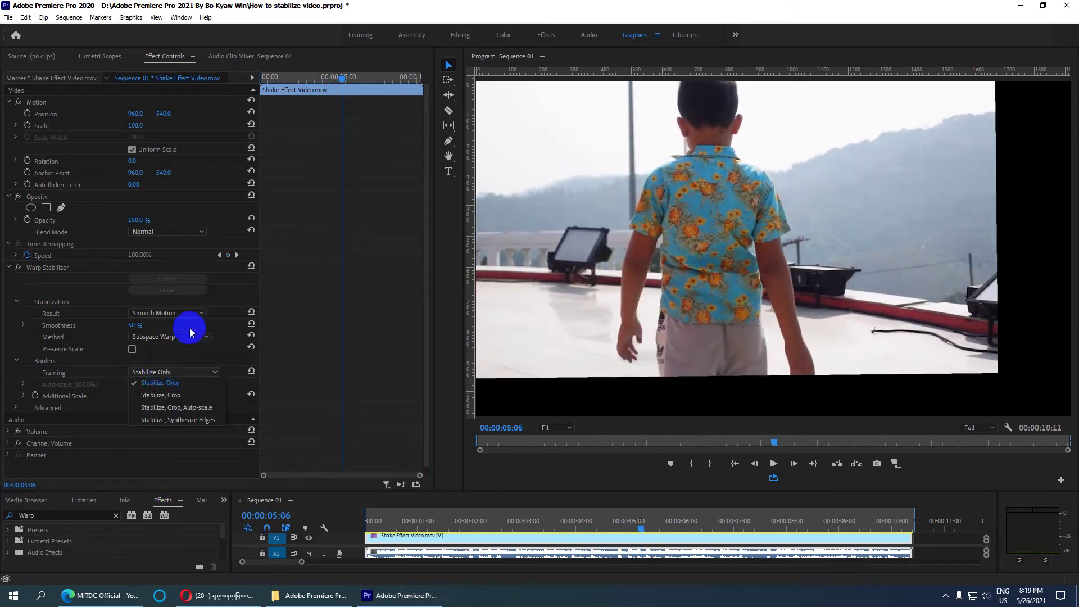
# Step: Restore Stabilize, Crop, Auto-scale framing and play it back at 75%, then 50% monitor zoom
pyautogui.click(194, 407)
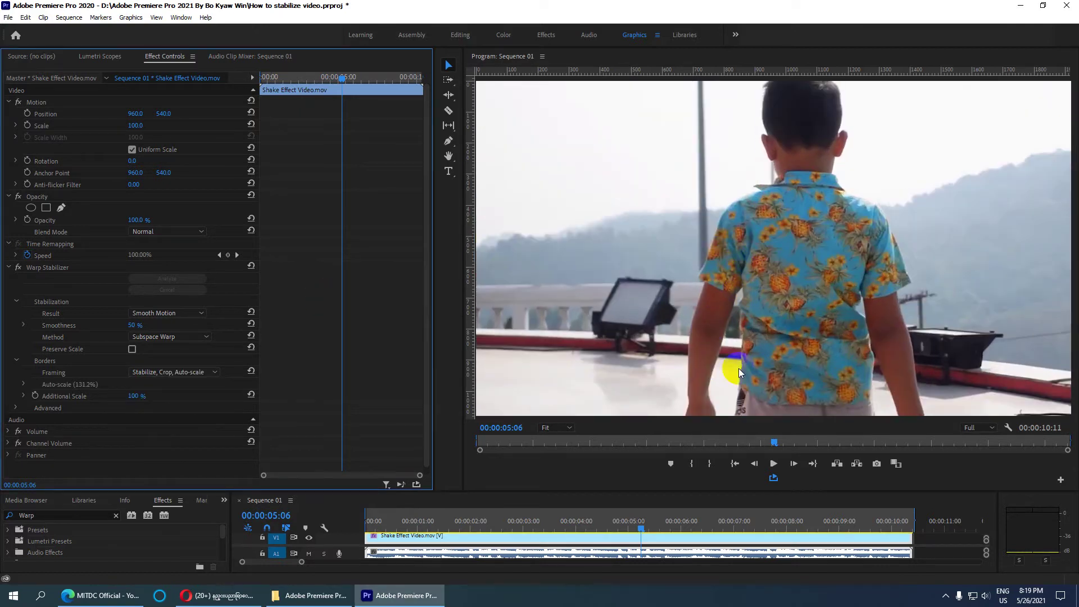
pyautogui.press('space')
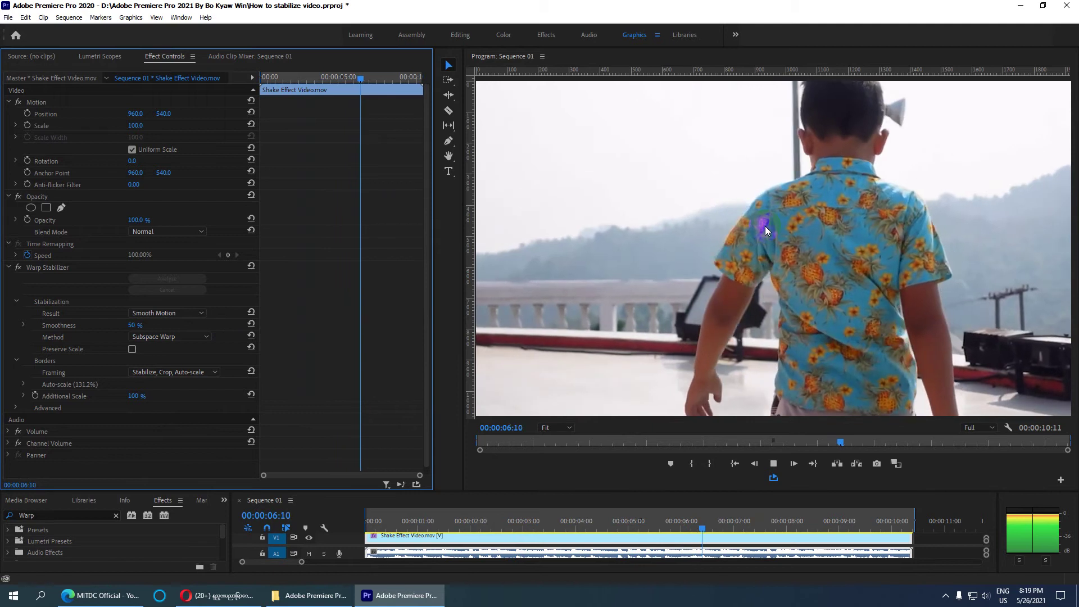
pyautogui.click(556, 427)
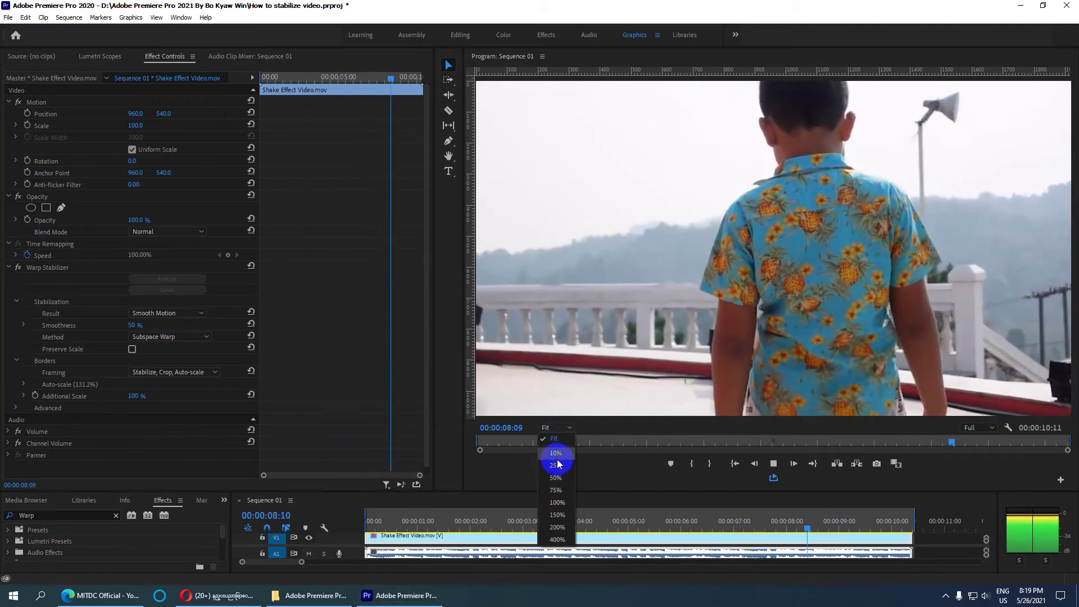
pyautogui.click(555, 490)
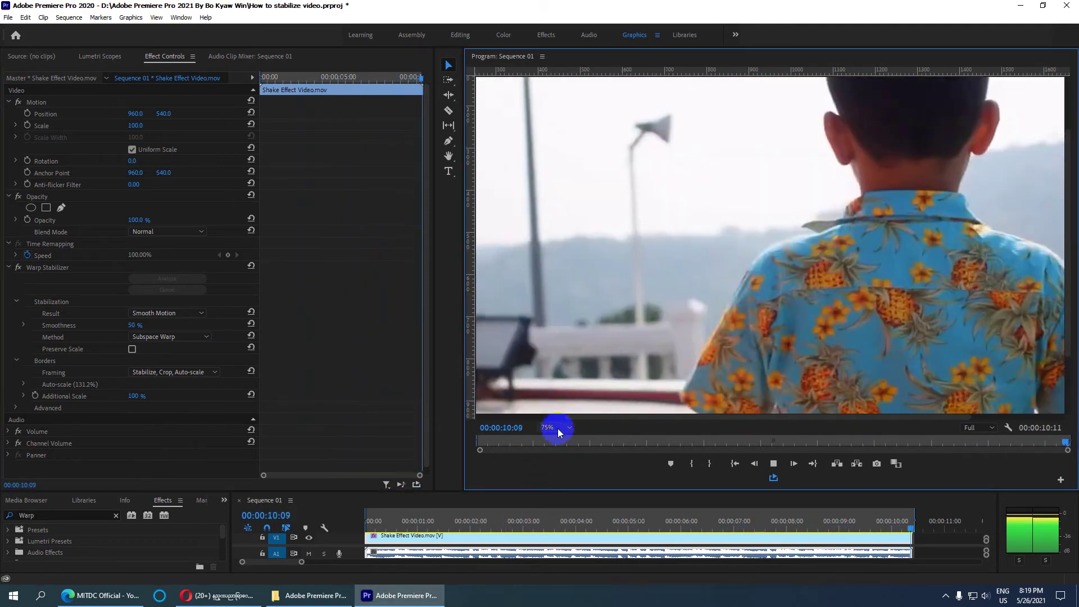
pyautogui.click(557, 428)
pyautogui.click(557, 478)
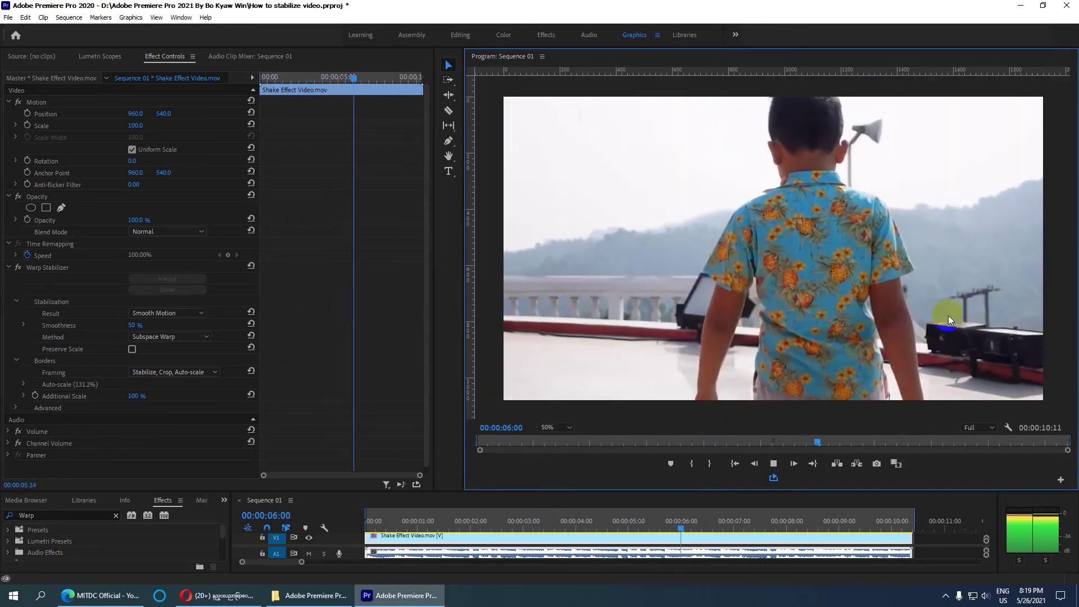
pyautogui.click(187, 373)
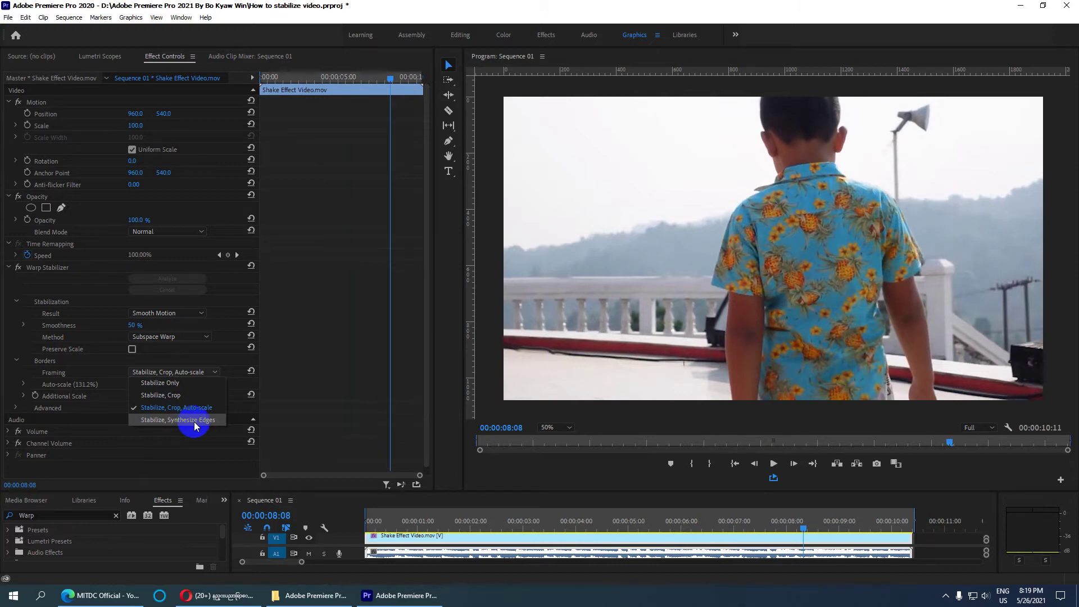
# Step: Set framing to Stabilize, Synthesize Edges and play the clip from the start to near the end
pyautogui.click(196, 421)
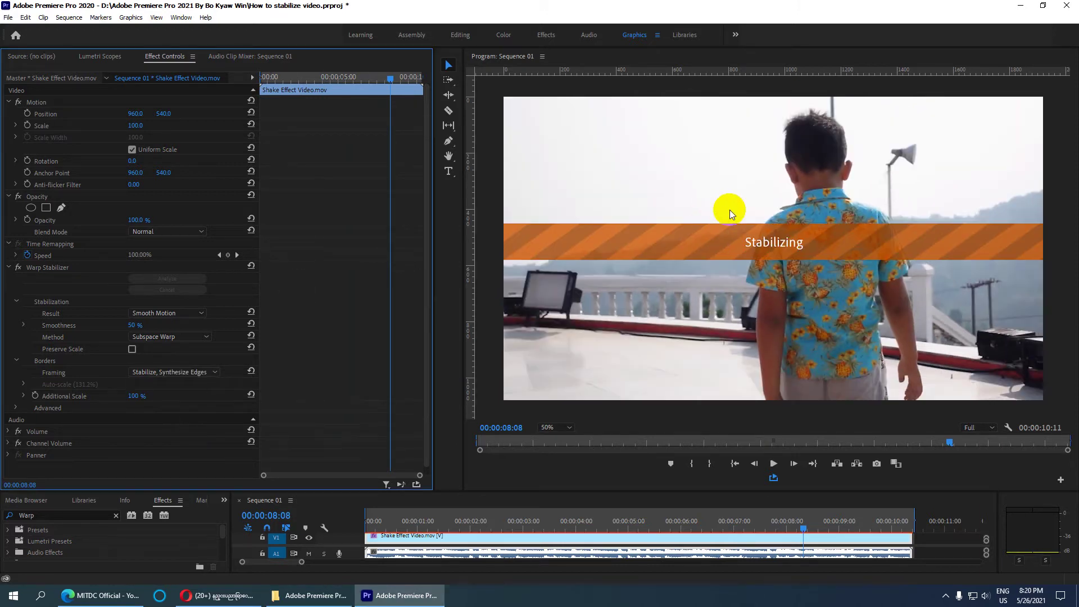
pyautogui.moveTo(398, 520); pyautogui.dragTo(335, 518)
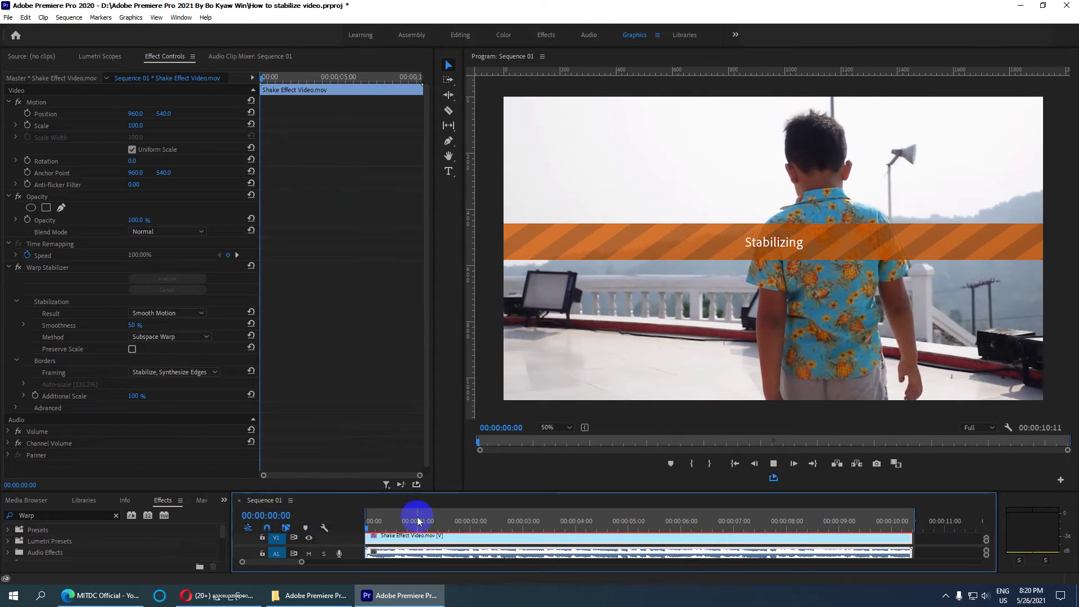
pyautogui.click(780, 253)
pyautogui.press('space')
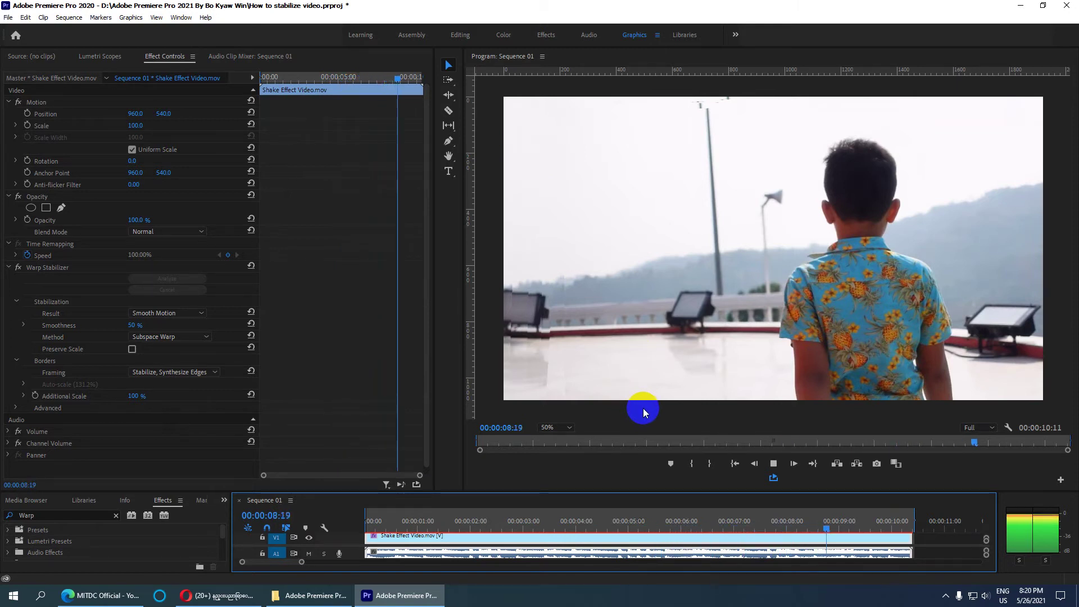
pyautogui.click(550, 537)
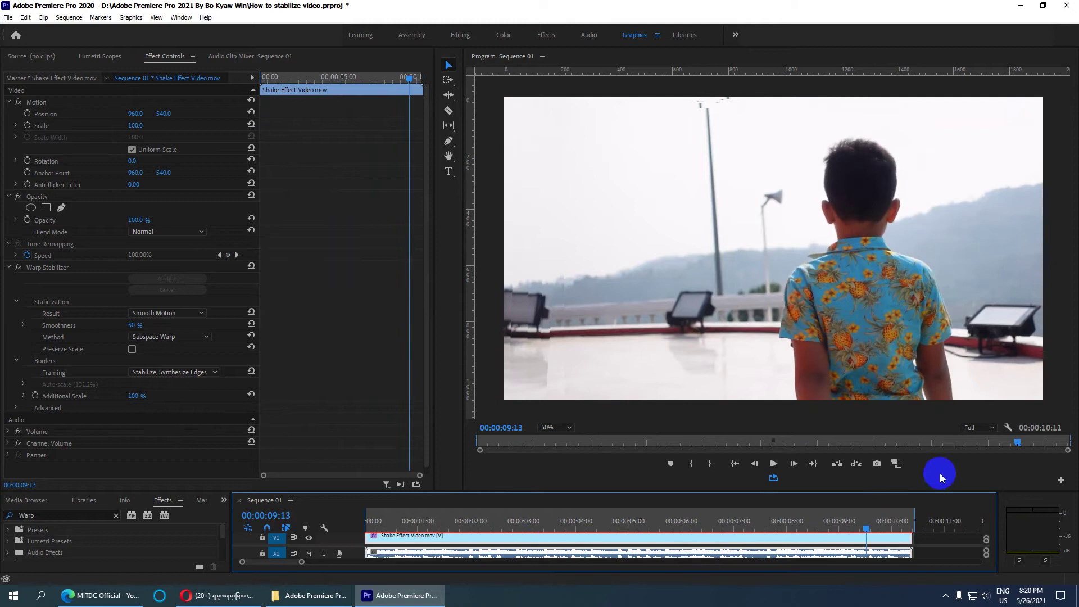
# Step: Drop playback resolution to 1/4 and replay from the start, stopping at 00:00:05:17
pyautogui.click(974, 427)
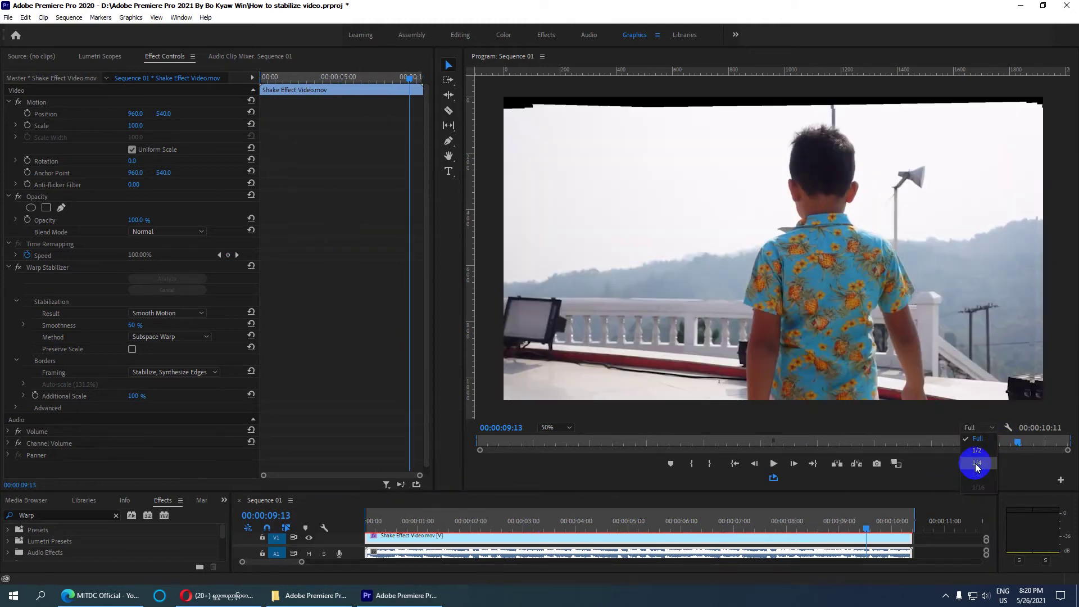
pyautogui.click(976, 466)
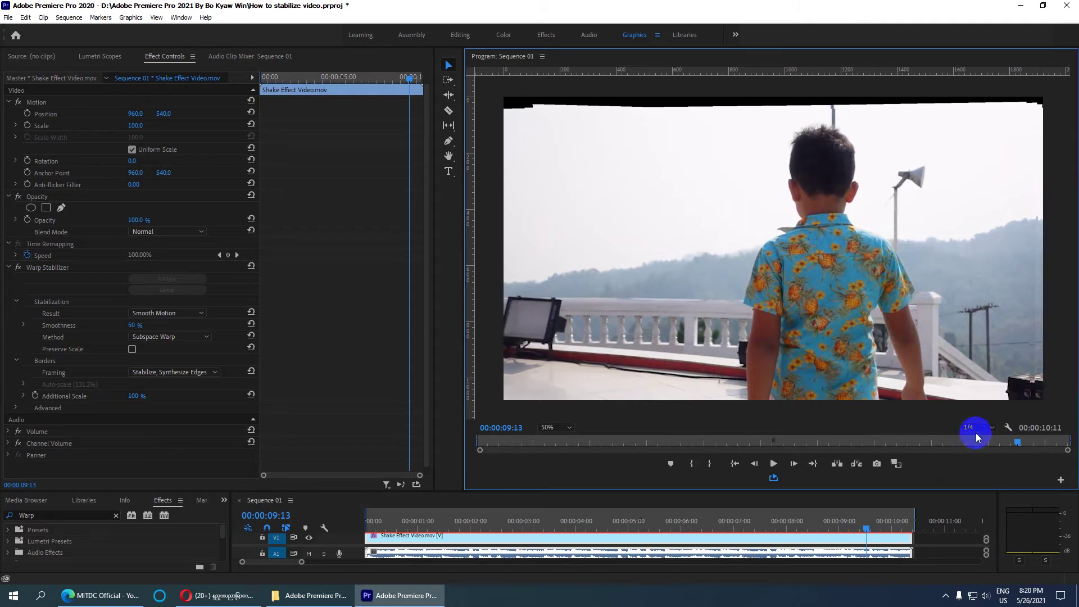
pyautogui.click(340, 516)
pyautogui.press('Home')
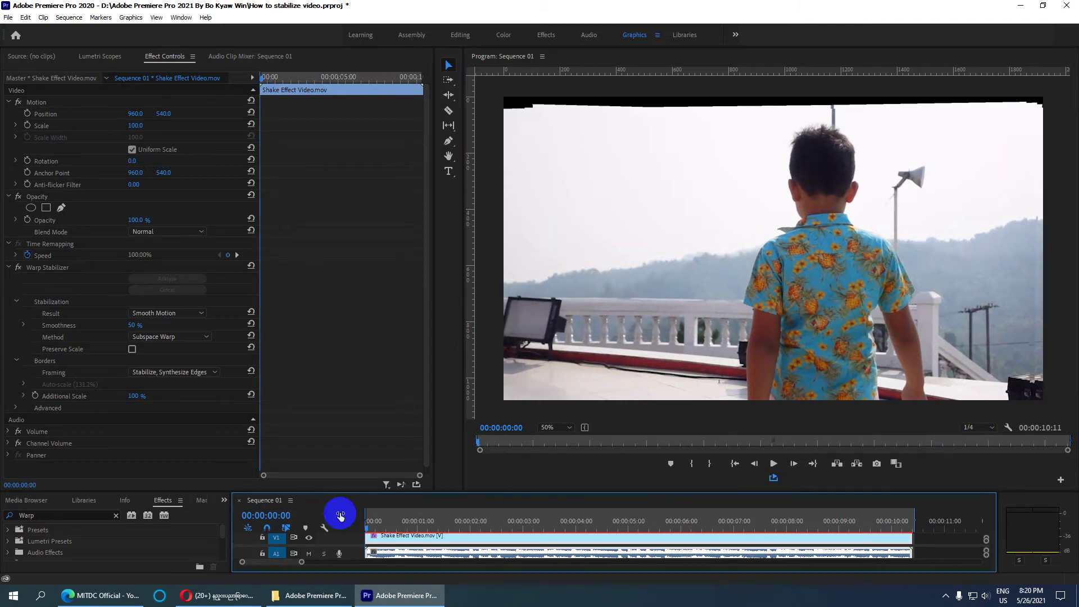
pyautogui.click(562, 184)
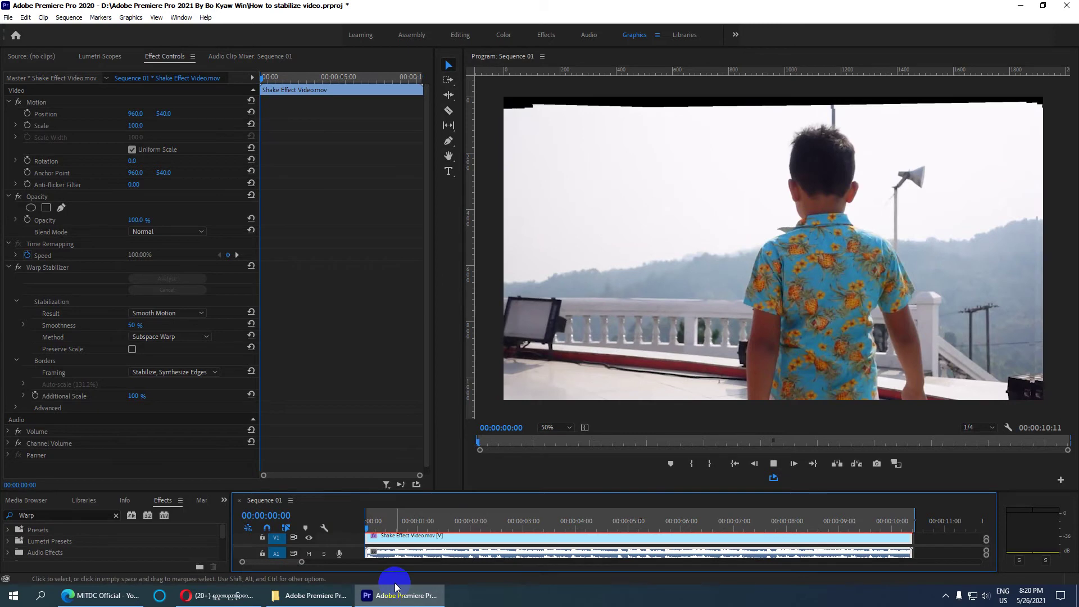
pyautogui.press('space')
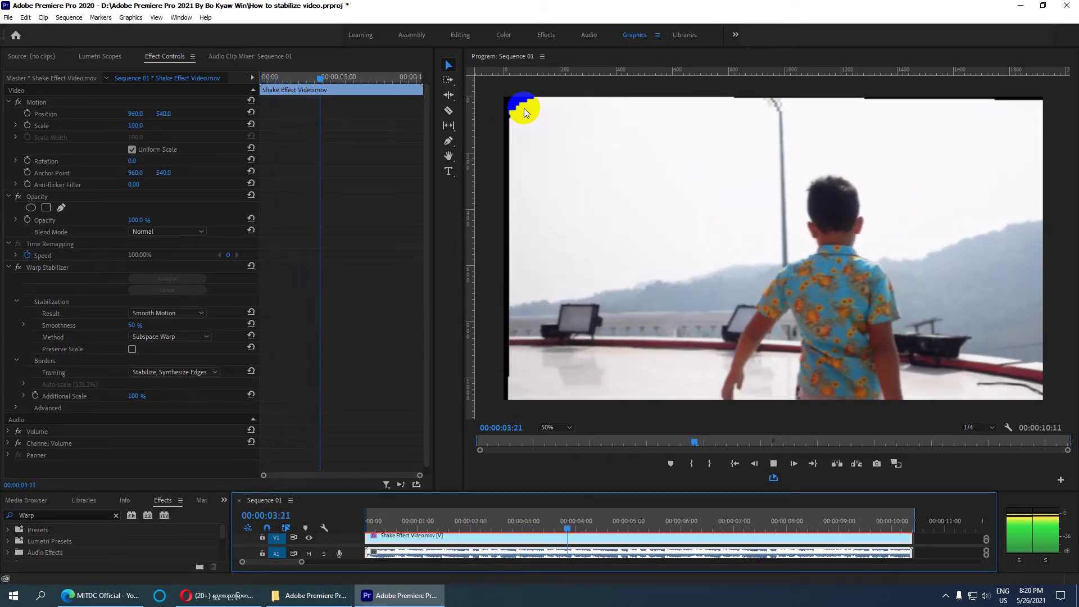
pyautogui.press('space')
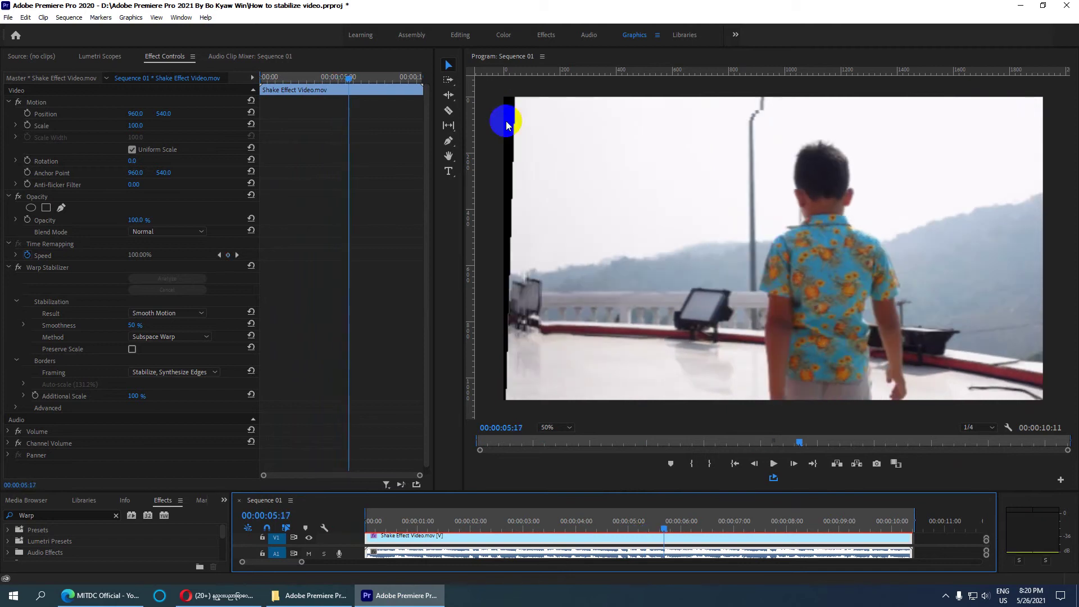
pyautogui.click(172, 371)
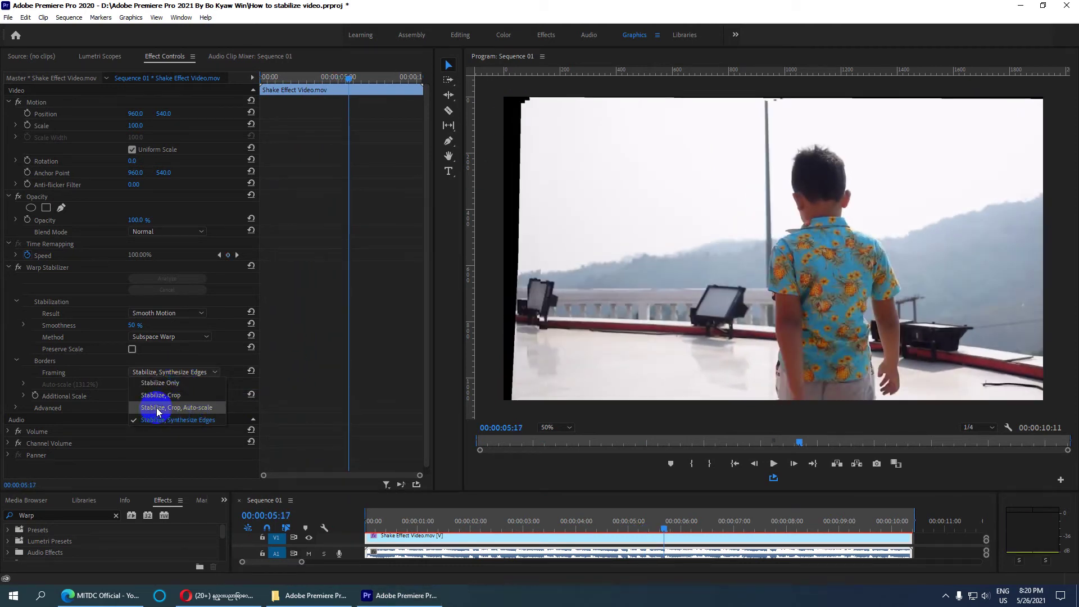
# Step: Set Framing to Stabilize, Crop, Auto-scale, save the project, and enable Preserve Scale
pyautogui.click(204, 409)
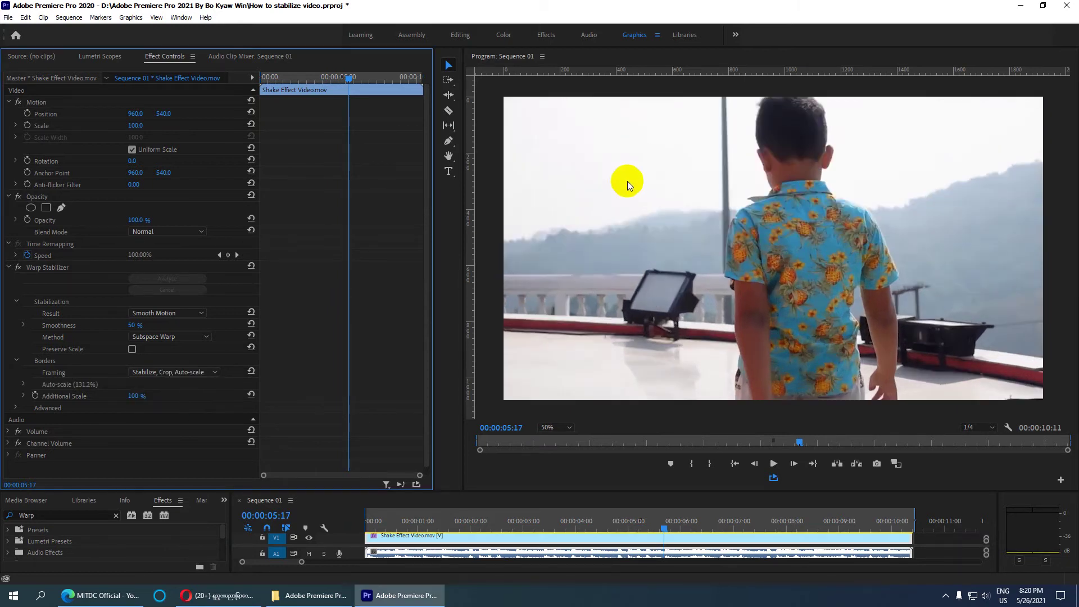
pyautogui.hotkey('ctrl', 's')
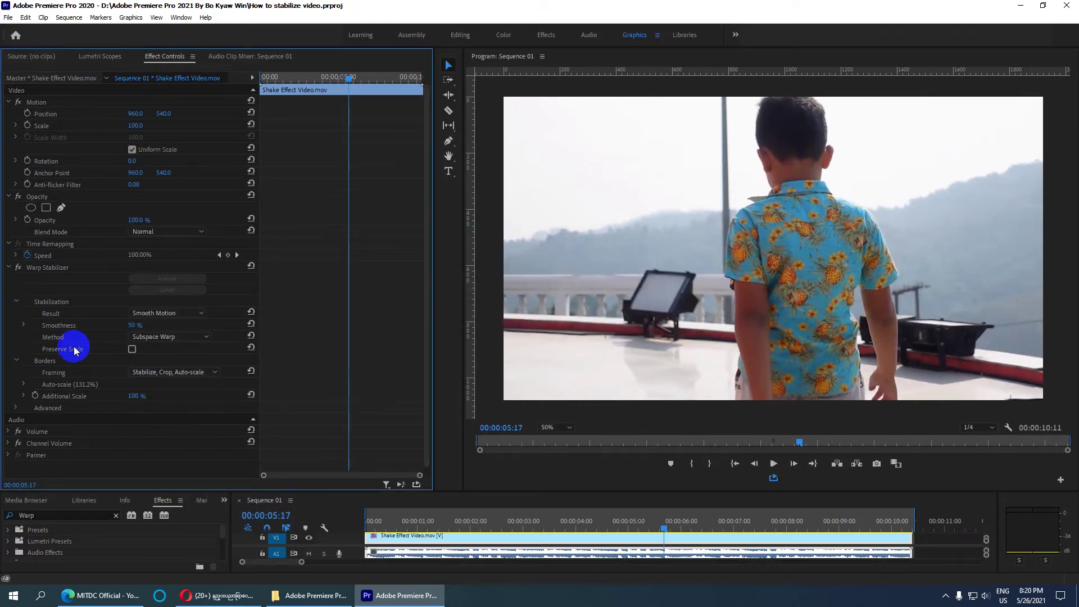
pyautogui.click(132, 349)
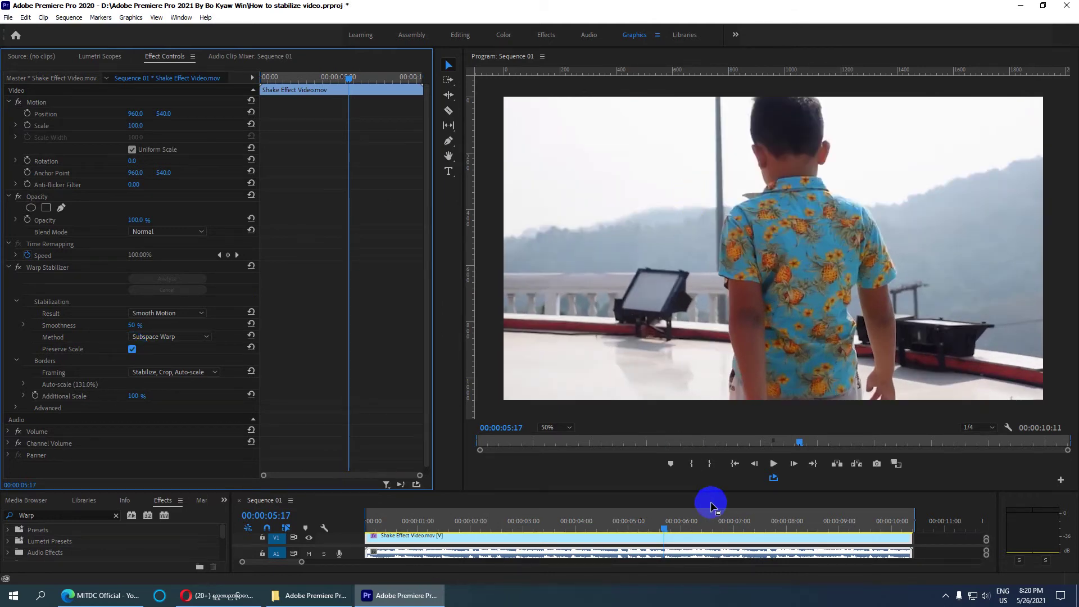
# Step: Replay the cropped clip from the start, stopping at 00:00:04:09
pyautogui.click(585, 510)
pyautogui.press('Home')
pyautogui.press('space')
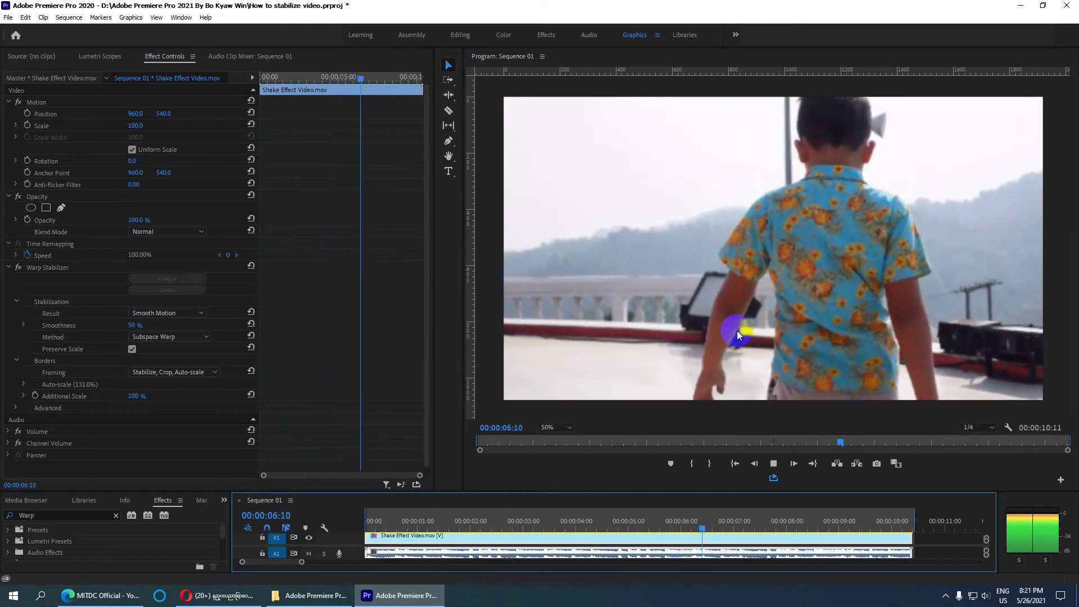
pyautogui.click(448, 554)
pyautogui.moveTo(392, 520); pyautogui.dragTo(337, 517)
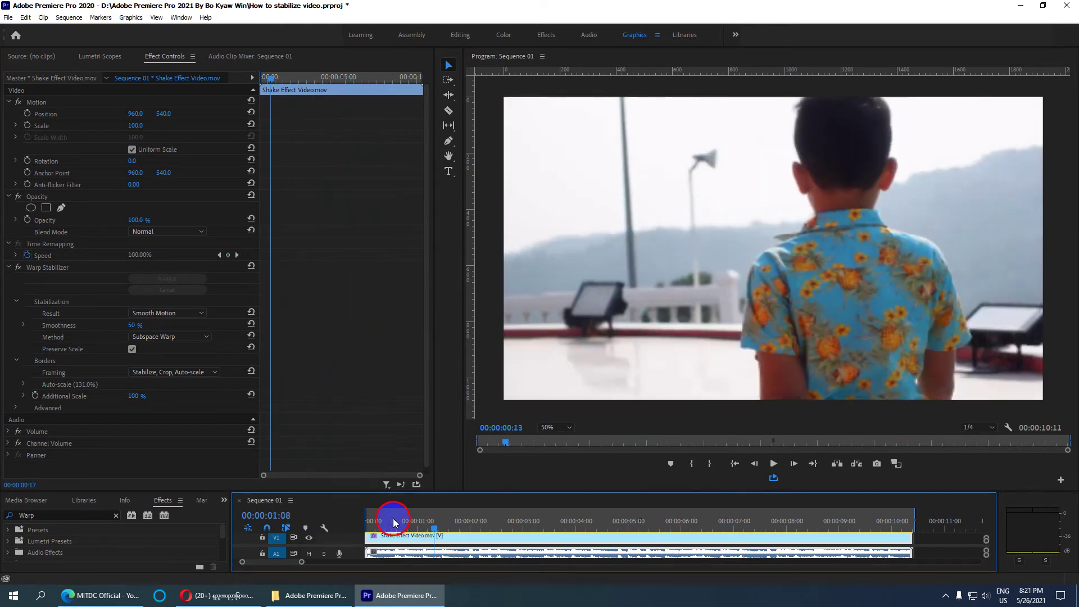
pyautogui.press('space')
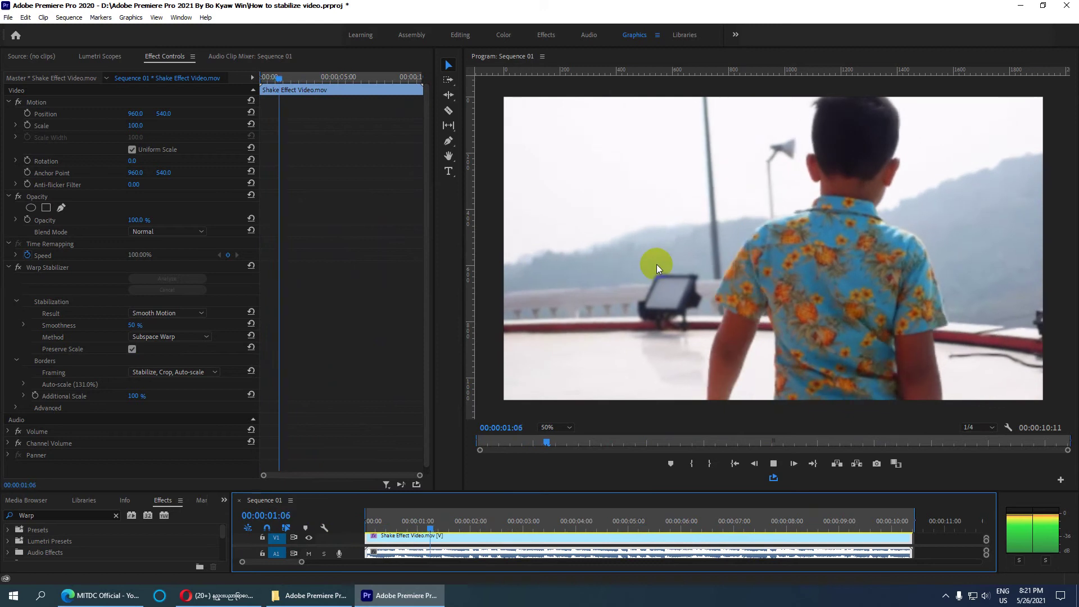
pyautogui.click(731, 261)
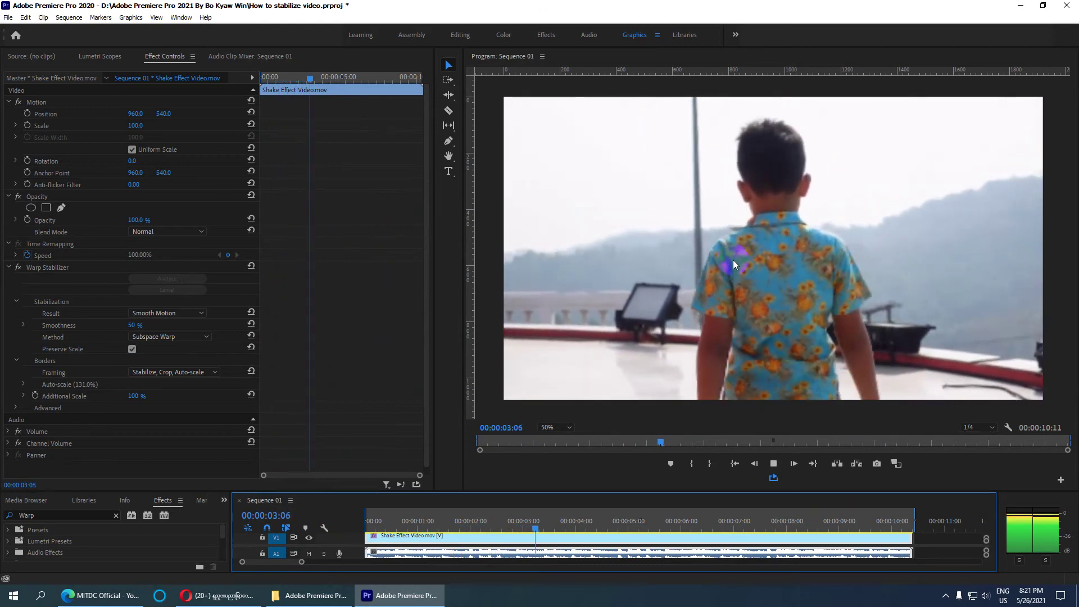
pyautogui.click(572, 460)
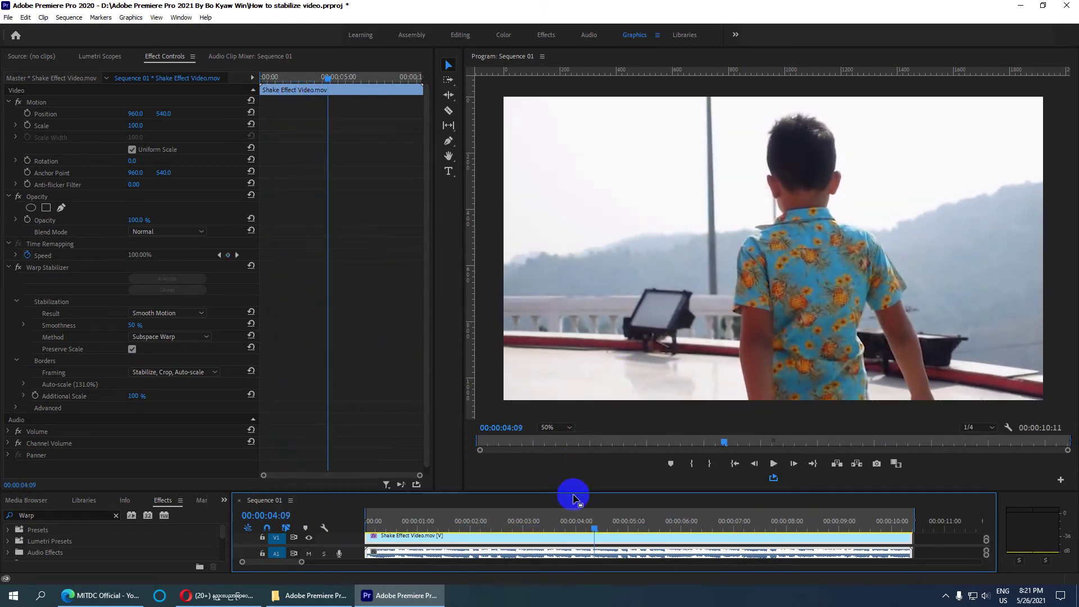
# Step: Enlarge the Program Monitor, set its zoom to Fit, and turn Preserve Scale off
pyautogui.moveTo(574, 491); pyautogui.dragTo(574, 336)
pyautogui.moveTo(575, 325); pyautogui.dragTo(575, 328)
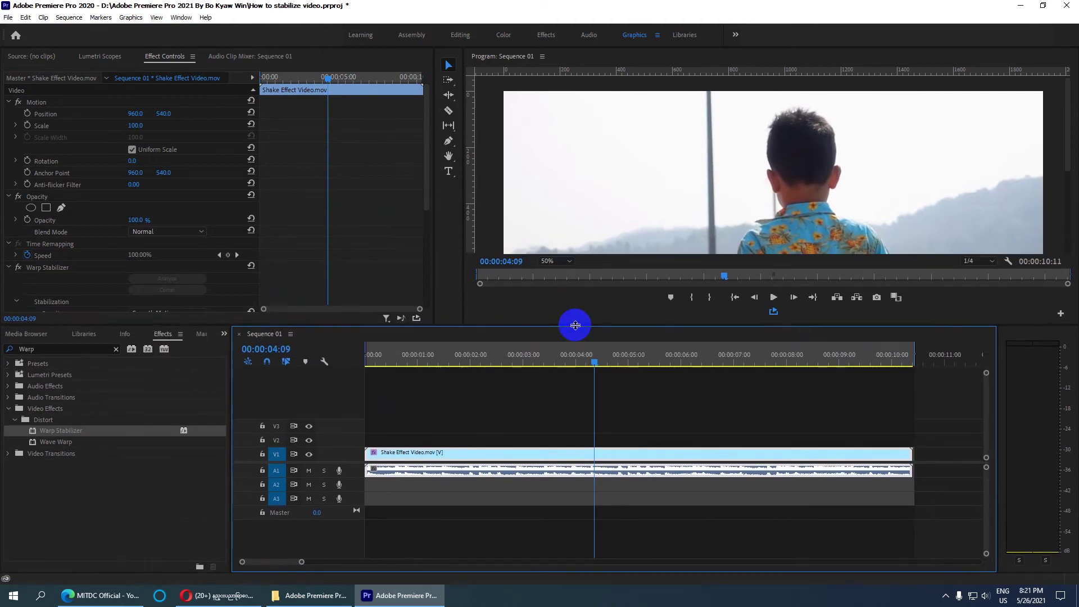
pyautogui.click(569, 261)
pyautogui.click(554, 274)
pyautogui.click(6, 440)
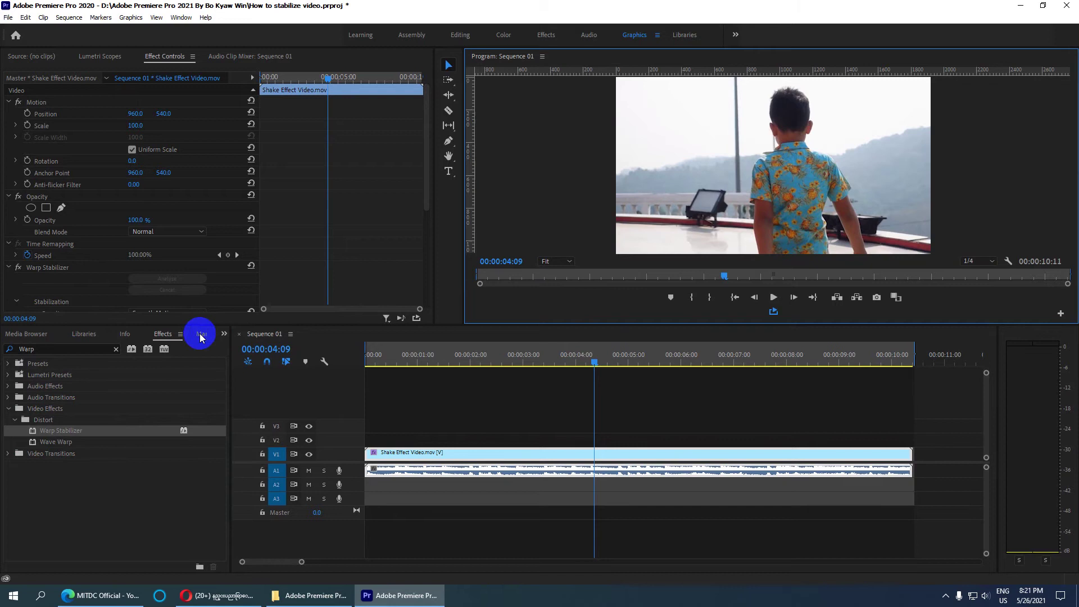
pyautogui.moveTo(204, 325); pyautogui.dragTo(193, 436)
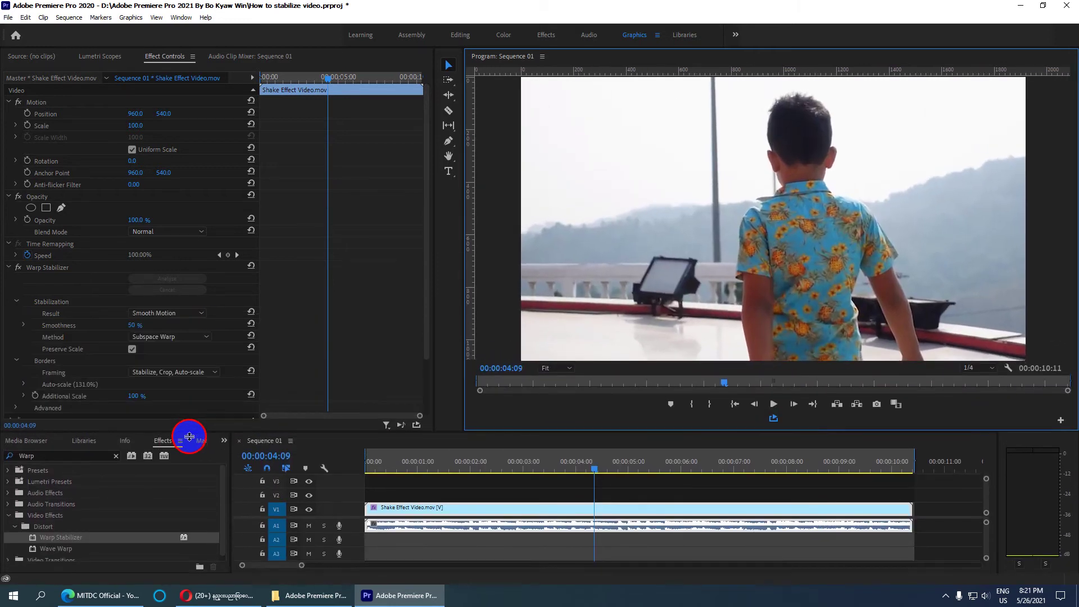
pyautogui.click(132, 350)
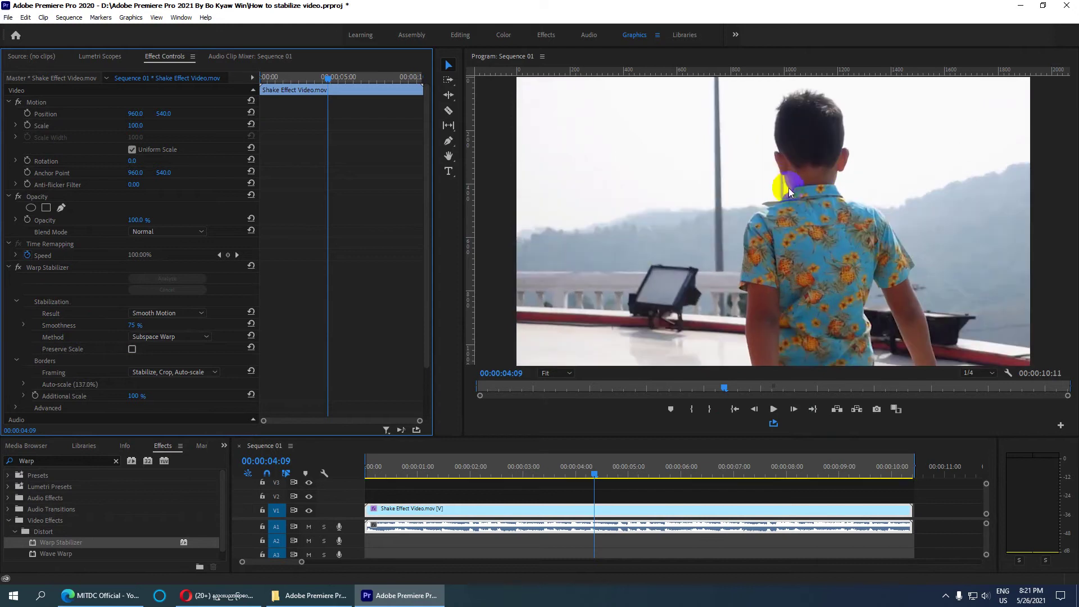
# Step: Switch Warp Stabilizer Result to No Motion and replay the clip from the start
pyautogui.click(171, 315)
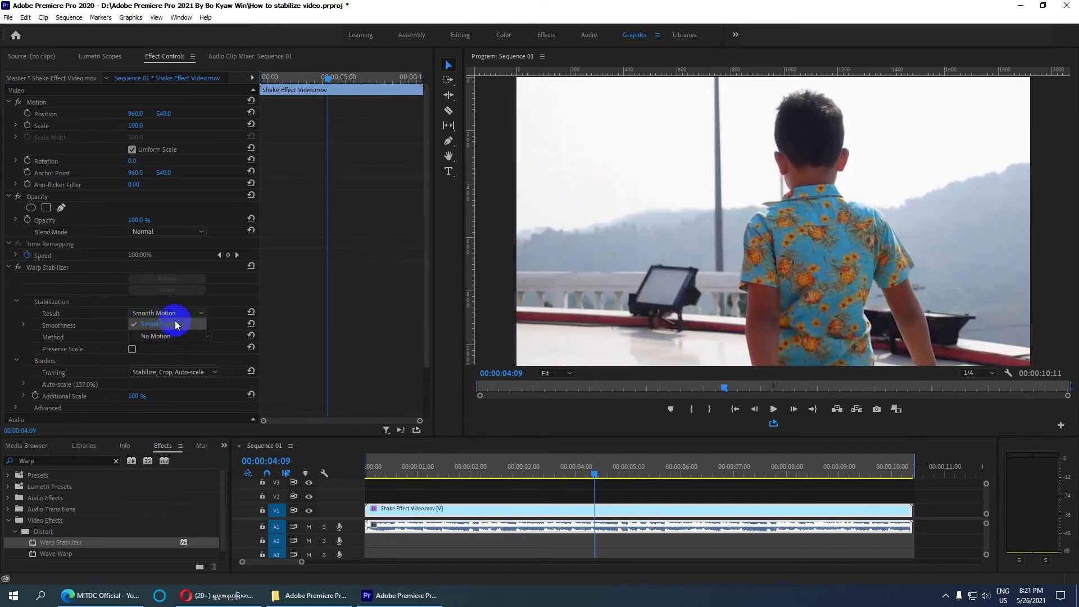
pyautogui.click(176, 324)
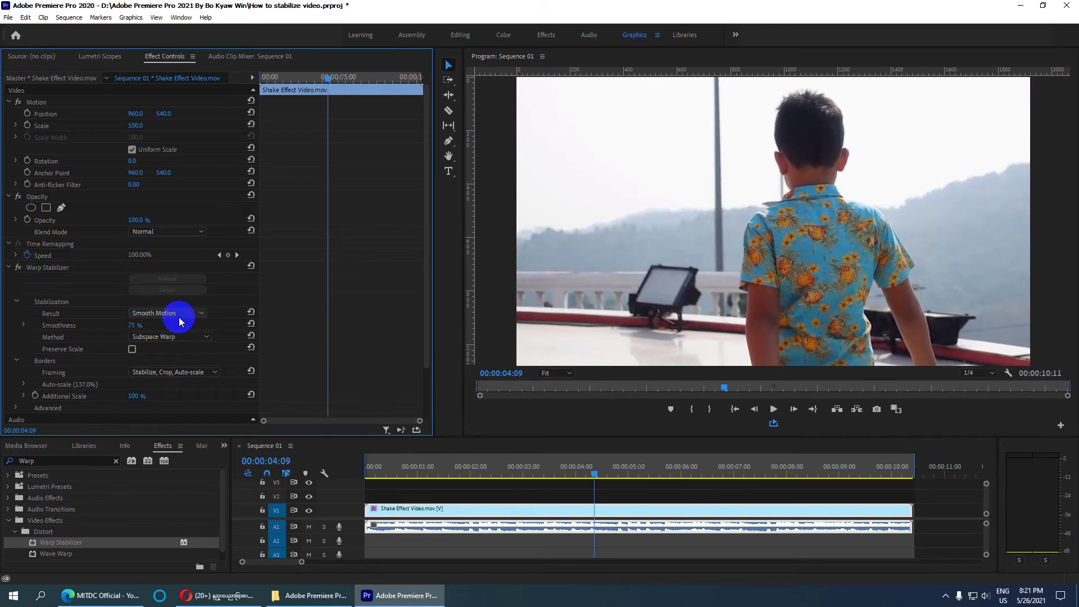
pyautogui.click(184, 312)
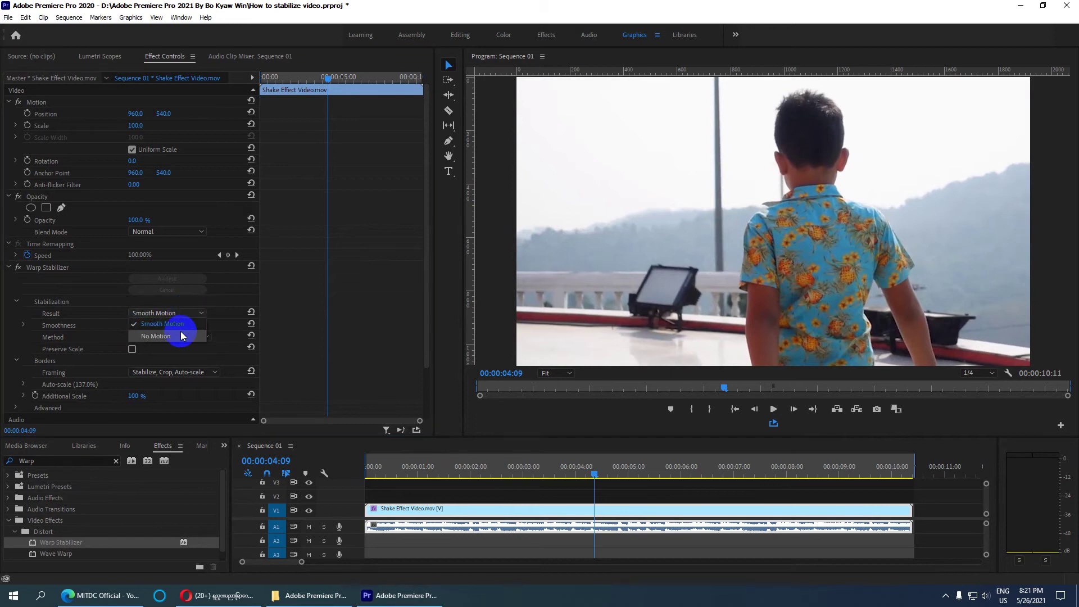
pyautogui.click(181, 336)
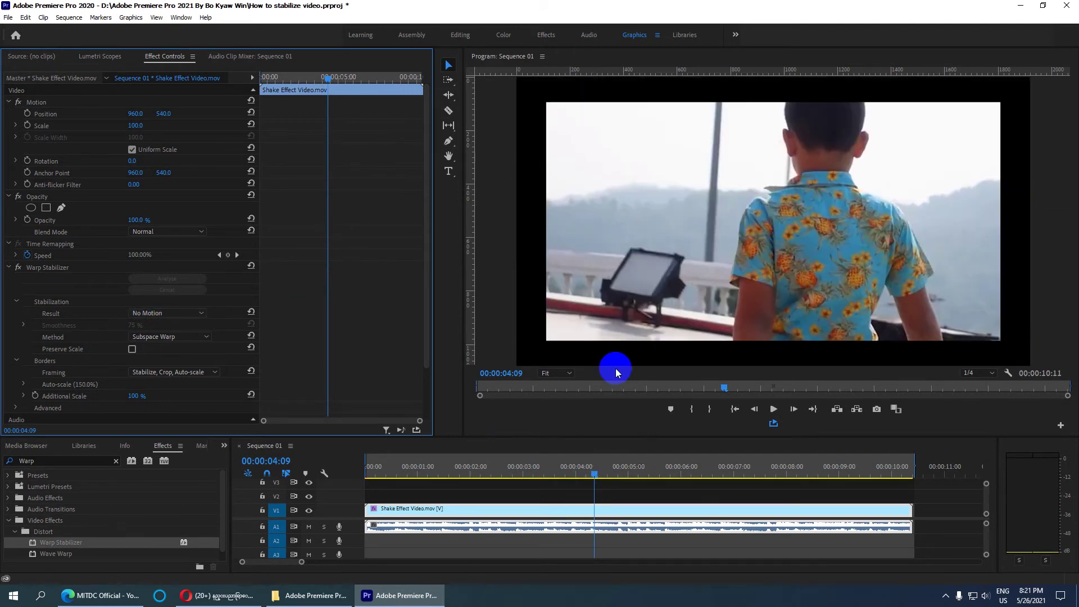
pyautogui.moveTo(595, 477); pyautogui.dragTo(282, 481)
pyautogui.press('space')
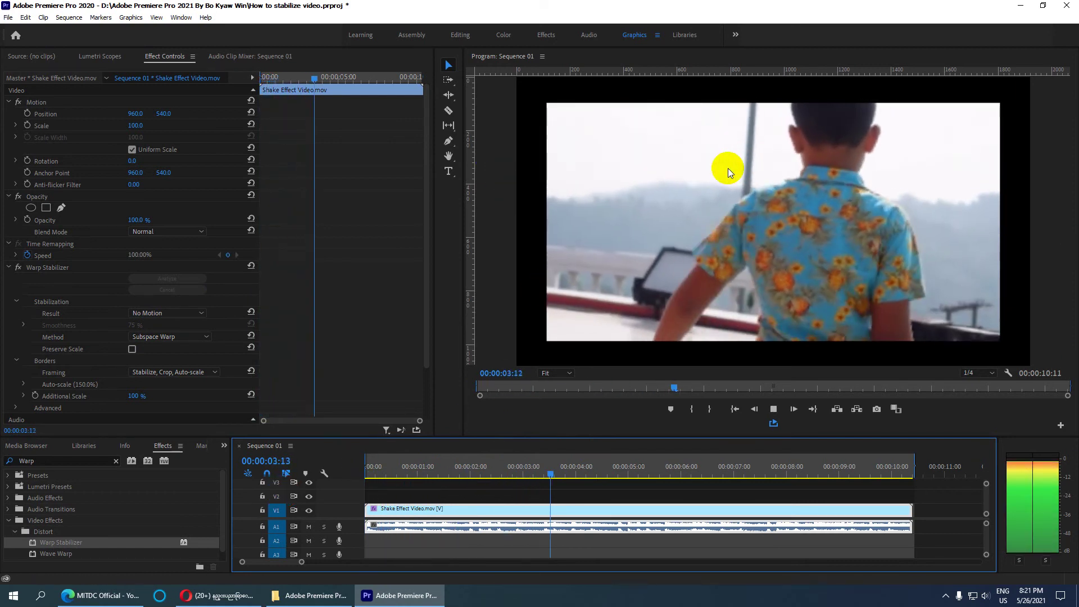
# Step: Set Result back to Smooth Motion at 75% and play the clip from 00:00:00:00
pyautogui.click(167, 312)
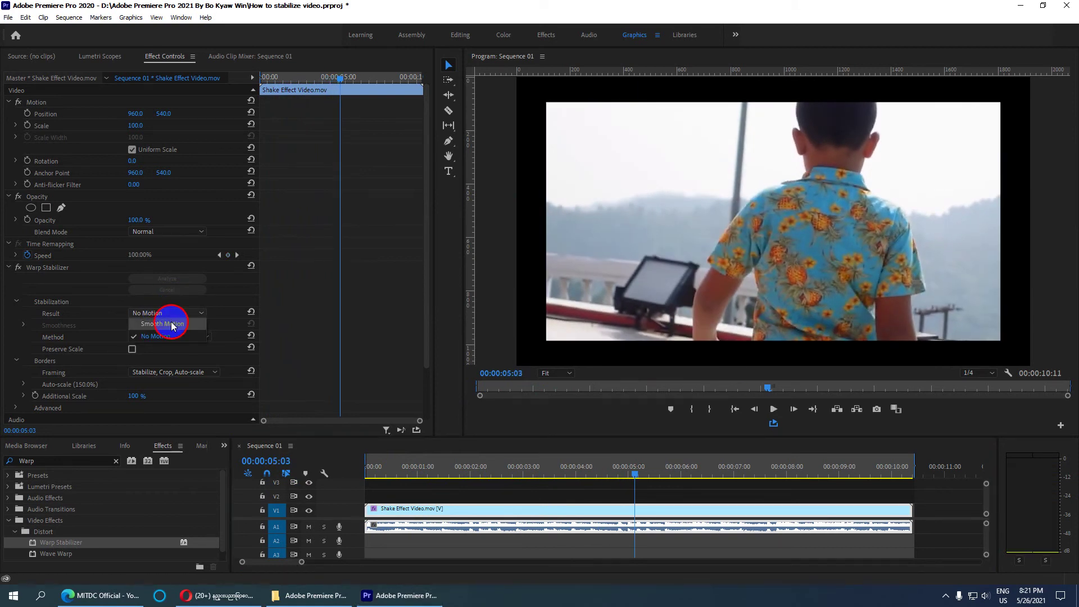
pyautogui.click(171, 323)
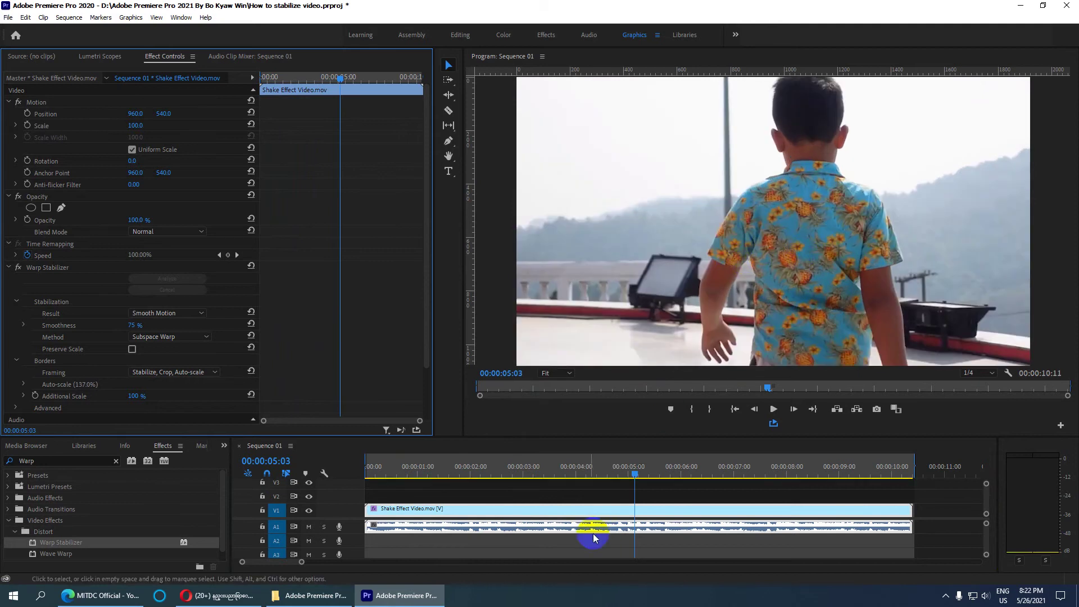
pyautogui.moveTo(636, 479); pyautogui.dragTo(344, 474)
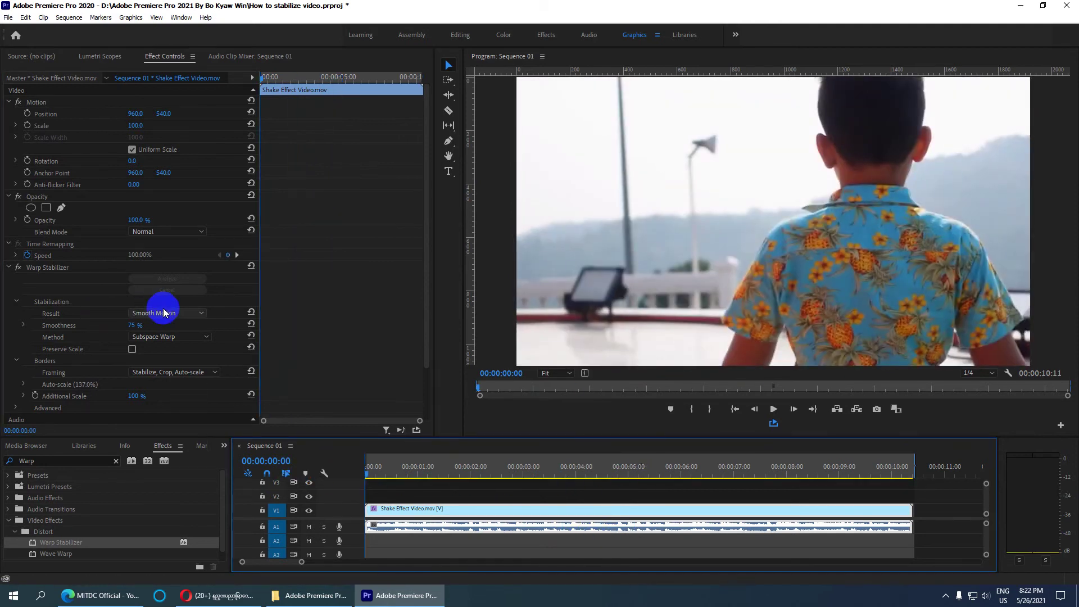
pyautogui.press('space')
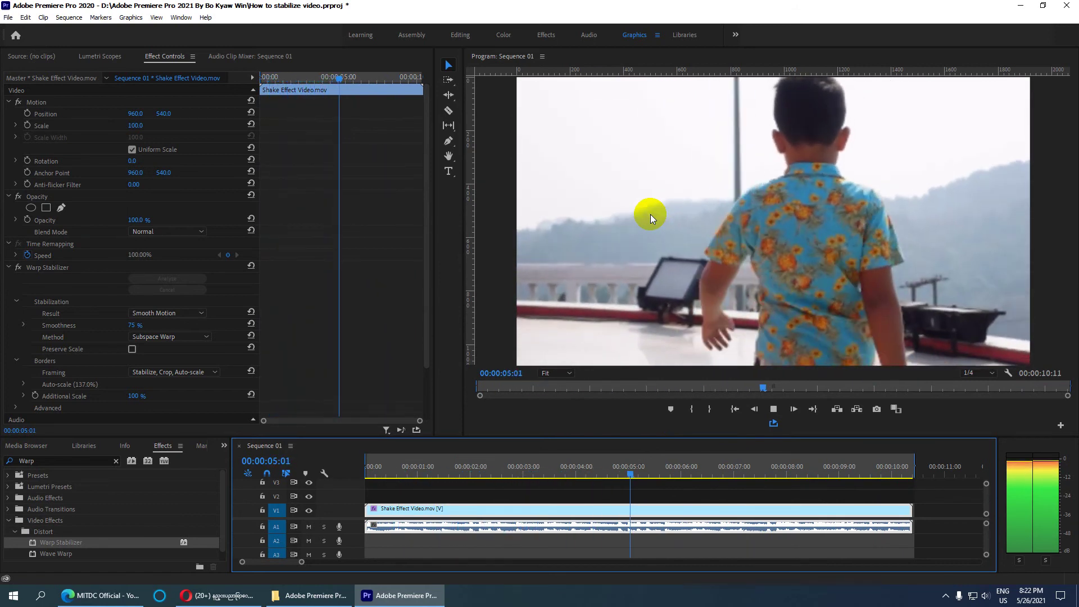
pyautogui.press('space')
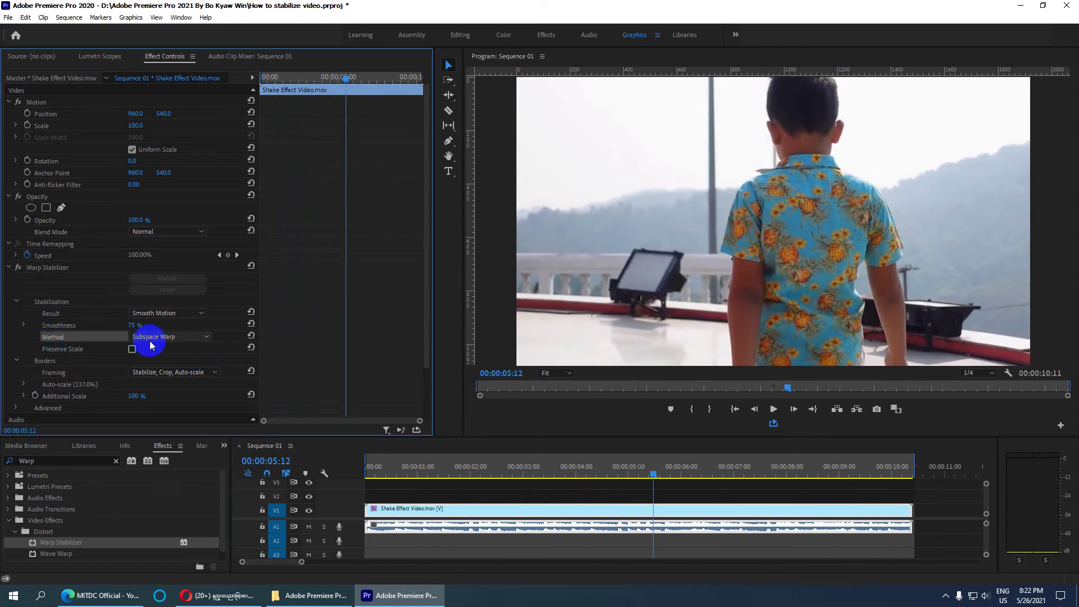
# Step: Switch Method to Position, Scale, Rotation, replay from the start, then restore Subspace Warp
pyautogui.click(173, 336)
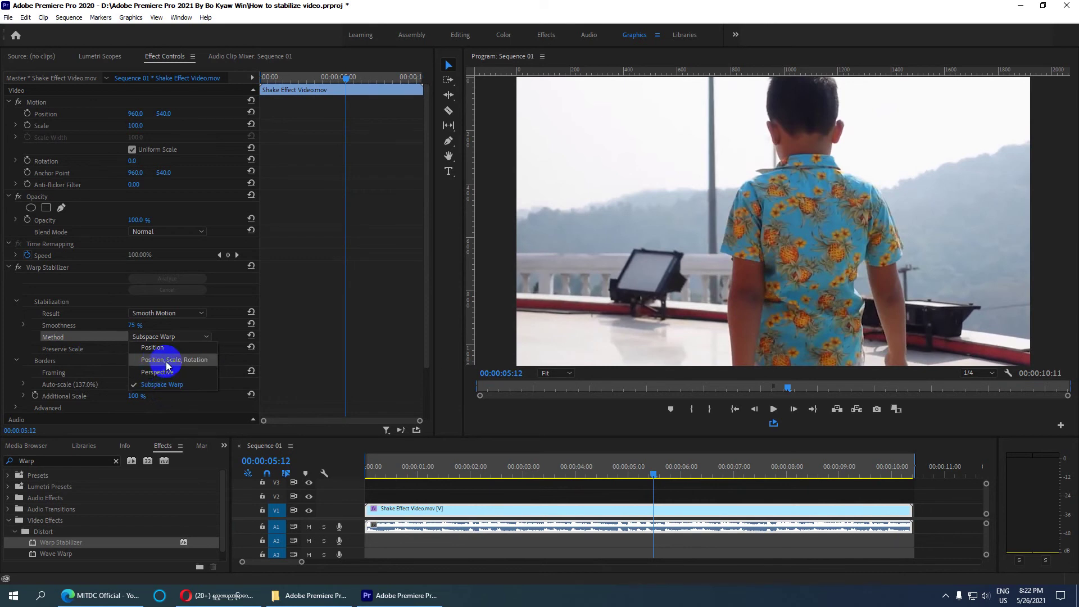
pyautogui.click(167, 360)
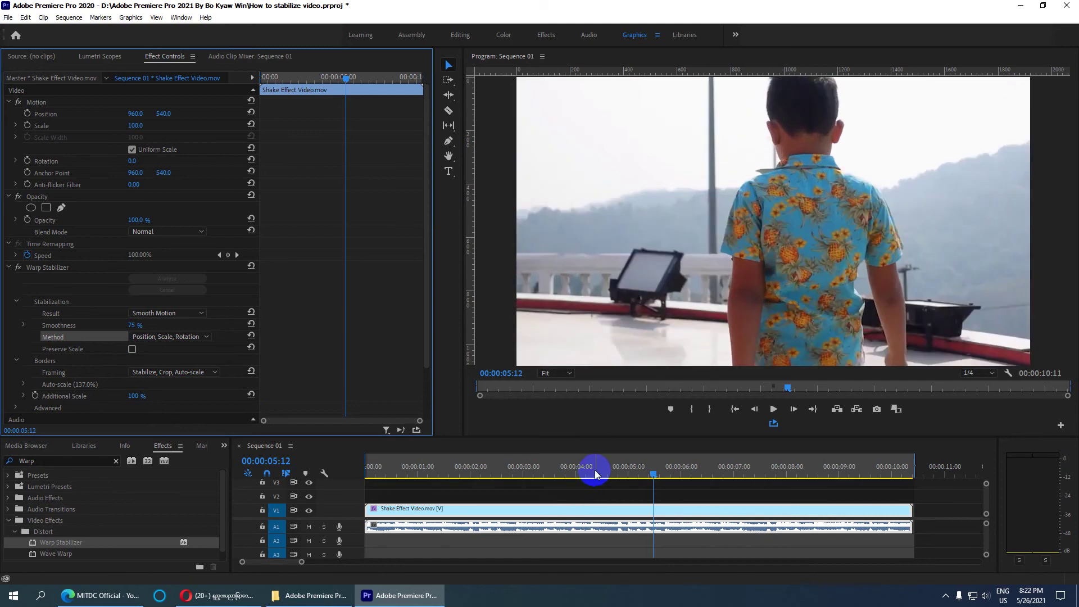
pyautogui.moveTo(595, 473); pyautogui.dragTo(281, 474)
pyautogui.press('space')
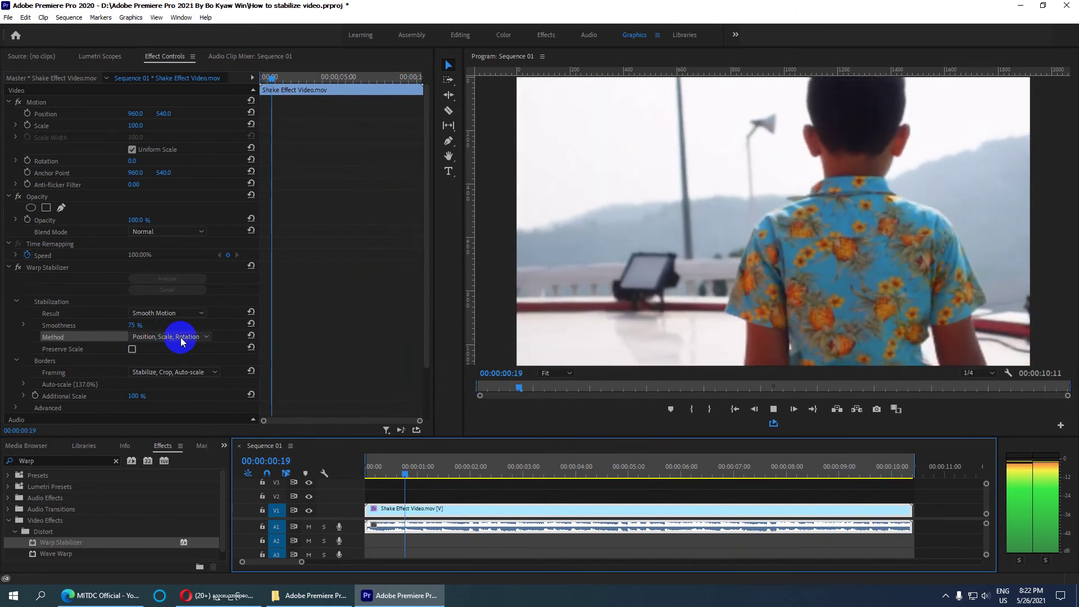
pyautogui.click(180, 337)
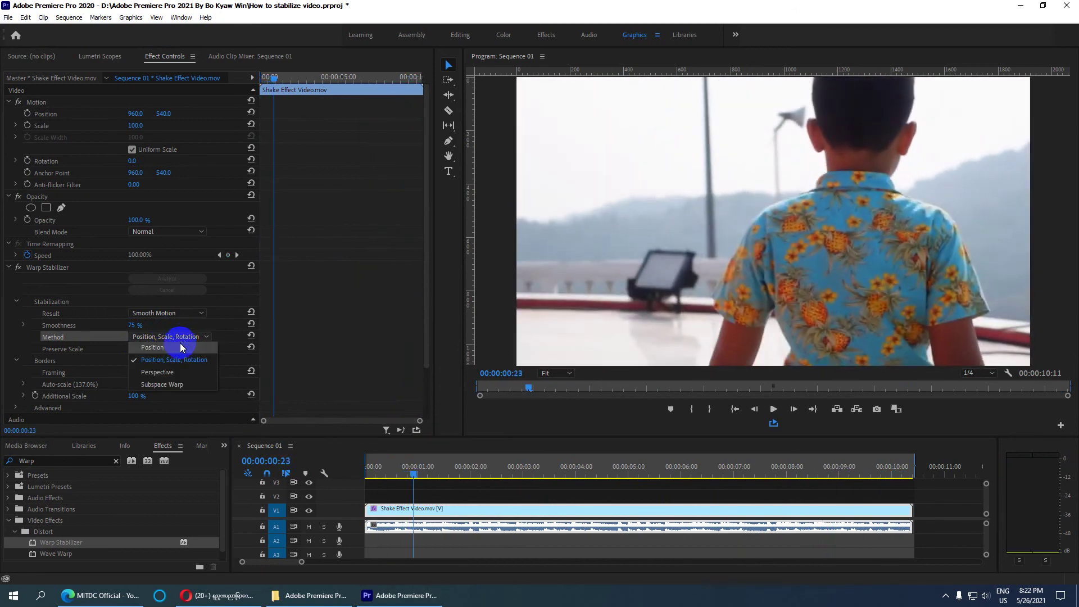
pyautogui.click(176, 386)
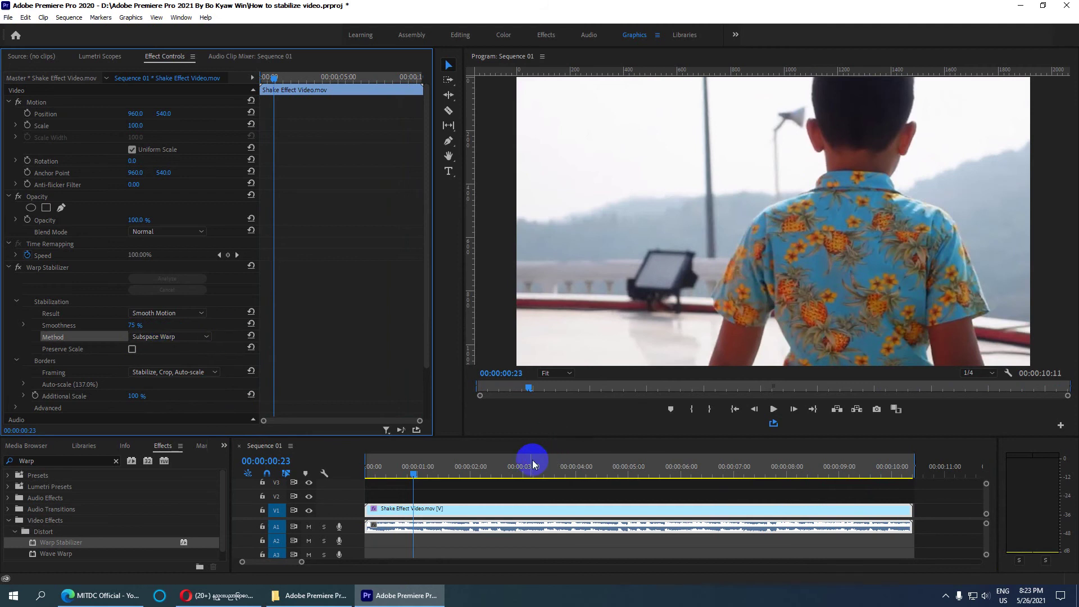
# Step: Play the stabilized clip, then rewind to its very first frame
pyautogui.press('space')
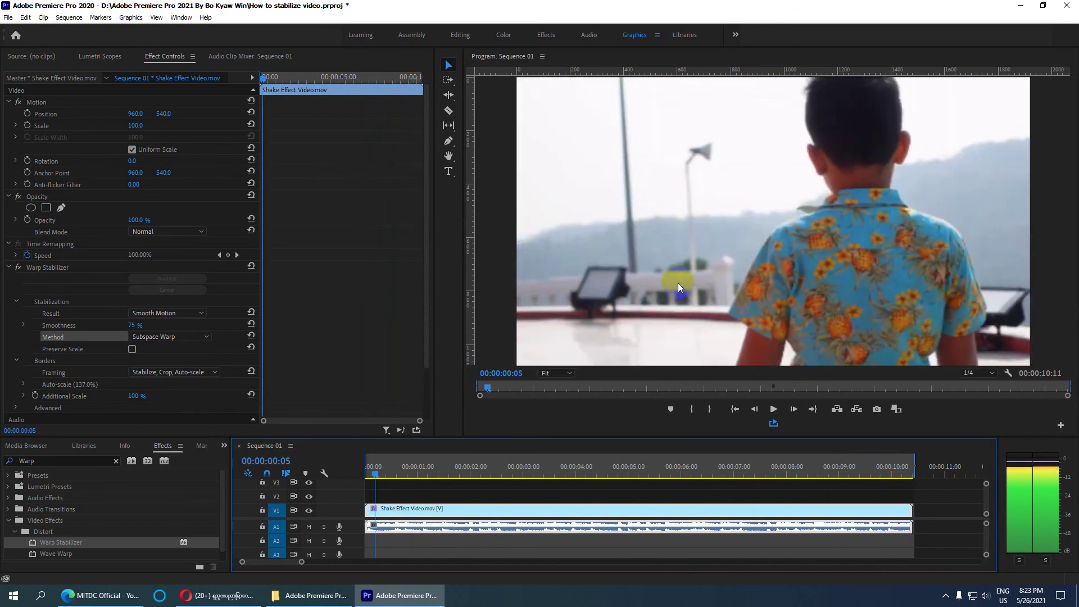
pyautogui.click(360, 474)
pyautogui.moveTo(377, 475); pyautogui.dragTo(35, 296)
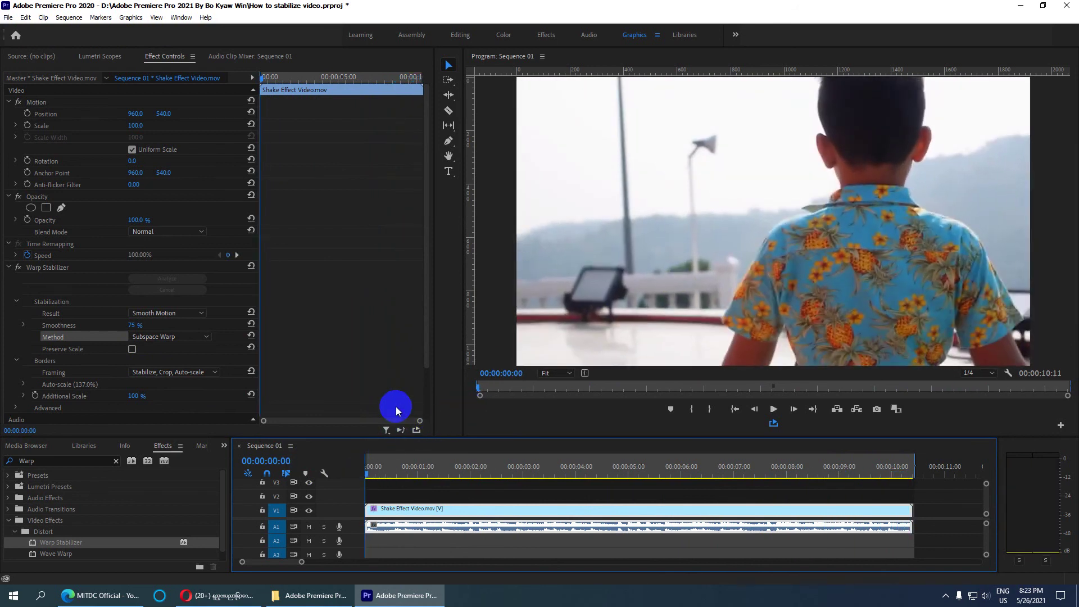
# Step: Disable Warp Stabilizer and play the original shaky clip past 00:00:09:01
pyautogui.click(18, 269)
pyautogui.click(262, 458)
pyautogui.press('space')
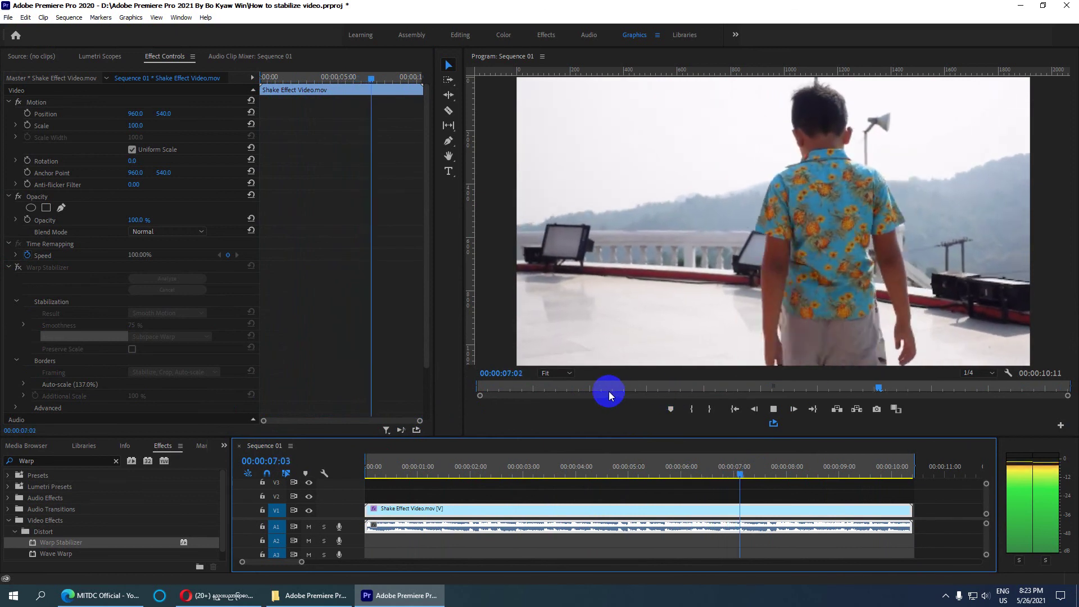
pyautogui.click(657, 316)
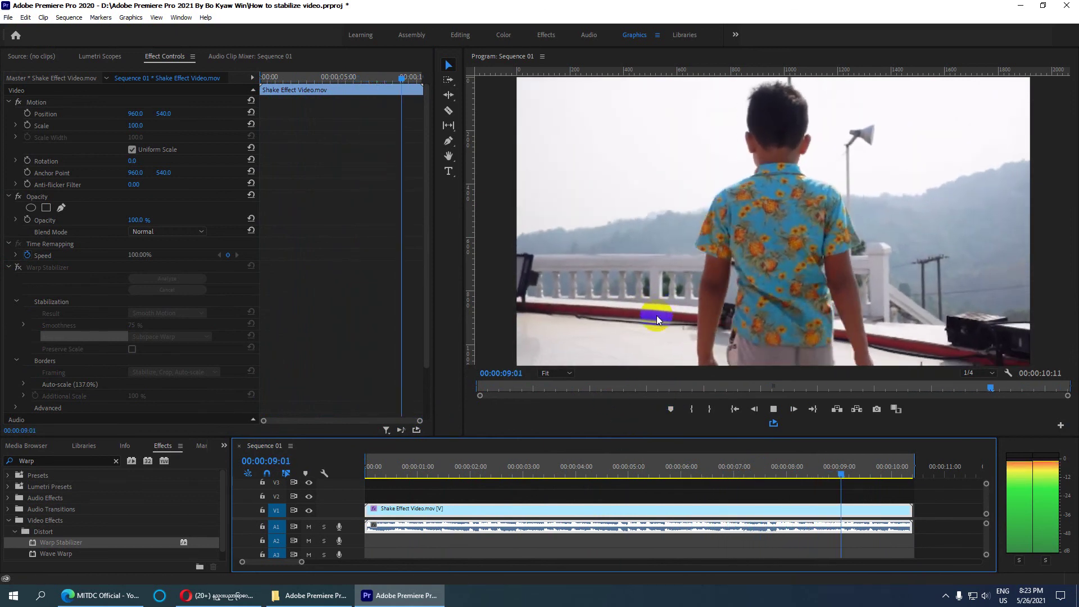
# Step: Stop playback, save the project, and re-enable Warp Stabilizer
pyautogui.click(99, 312)
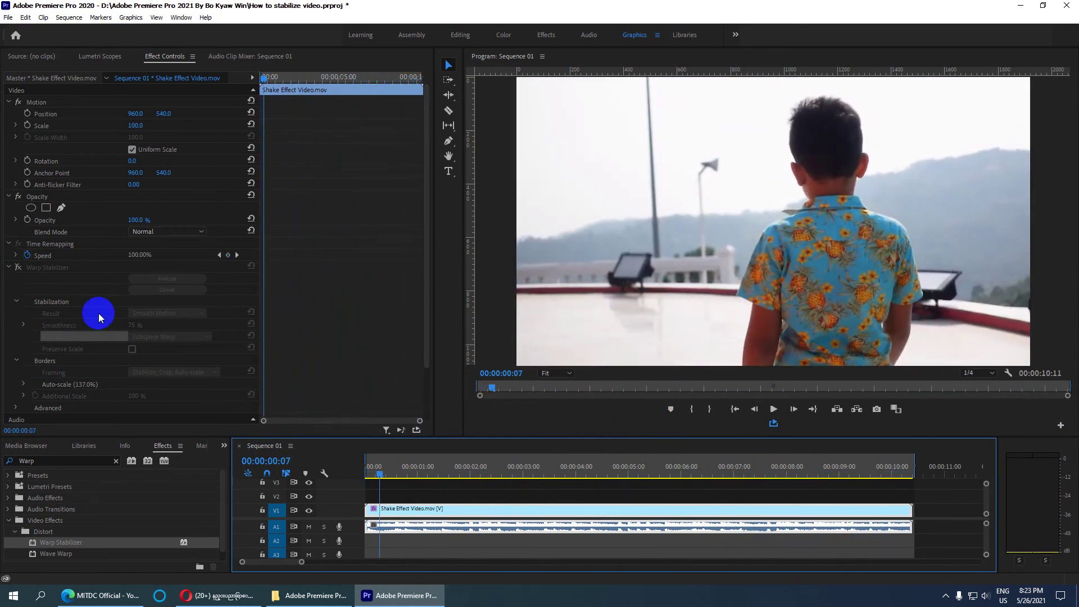
pyautogui.hotkey('ctrl', 's')
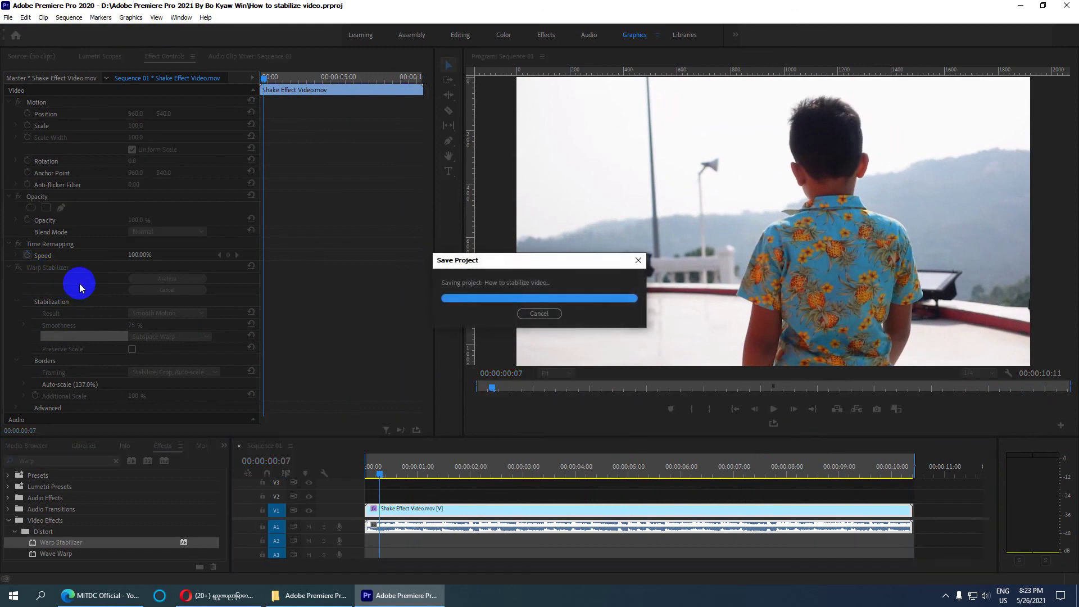
pyautogui.click(17, 268)
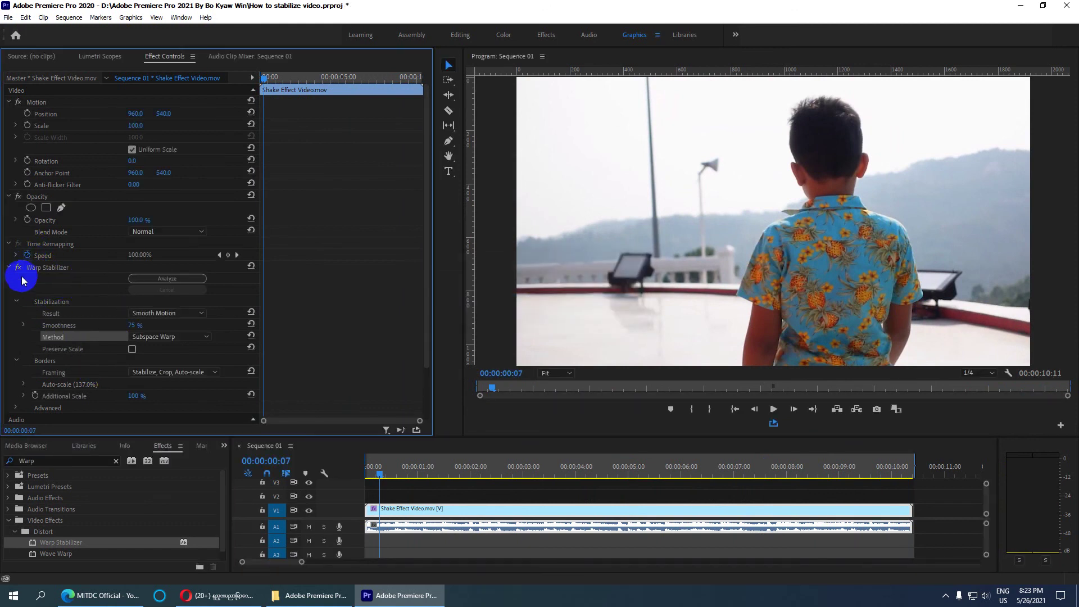
# Step: Scrub the playhead back and forth to review the stabilized, auto-scaled clip
pyautogui.scroll(-1, 88, 314)
pyautogui.scroll(-1, 90, 323)
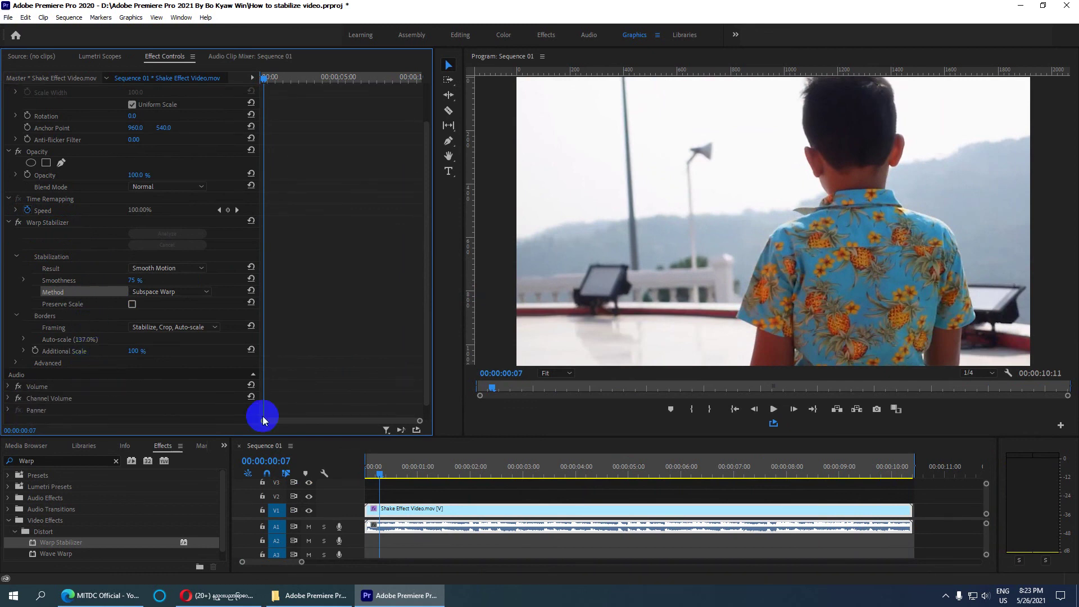
pyautogui.moveTo(368, 472)
pyautogui.mouseDown()
pyautogui.moveTo(527, 476)
pyautogui.moveTo(381, 475)
pyautogui.moveTo(486, 467)
pyautogui.mouseUp()
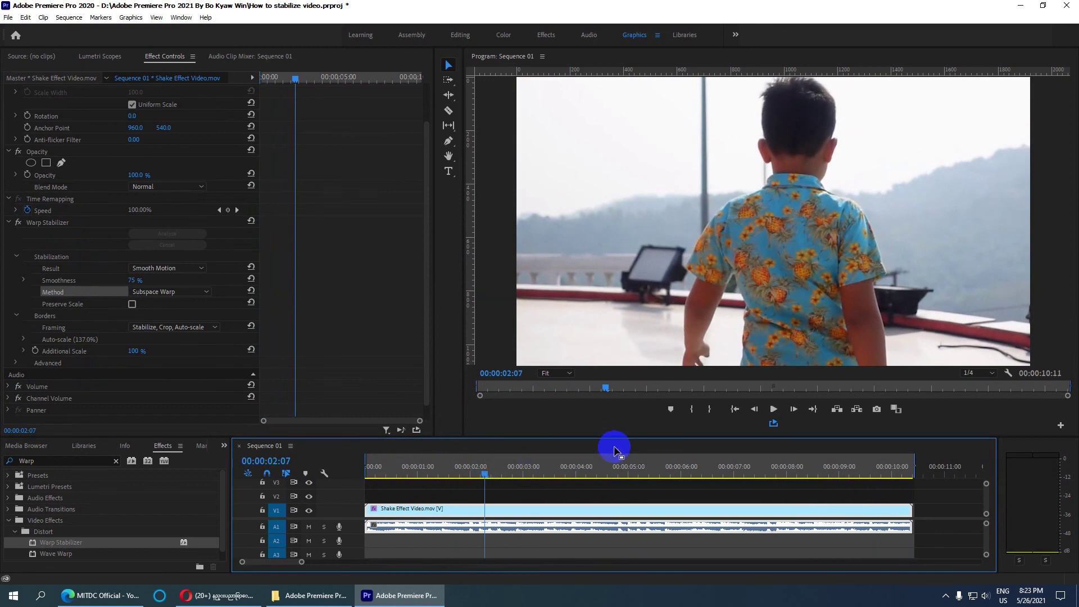
pyautogui.click(49, 224)
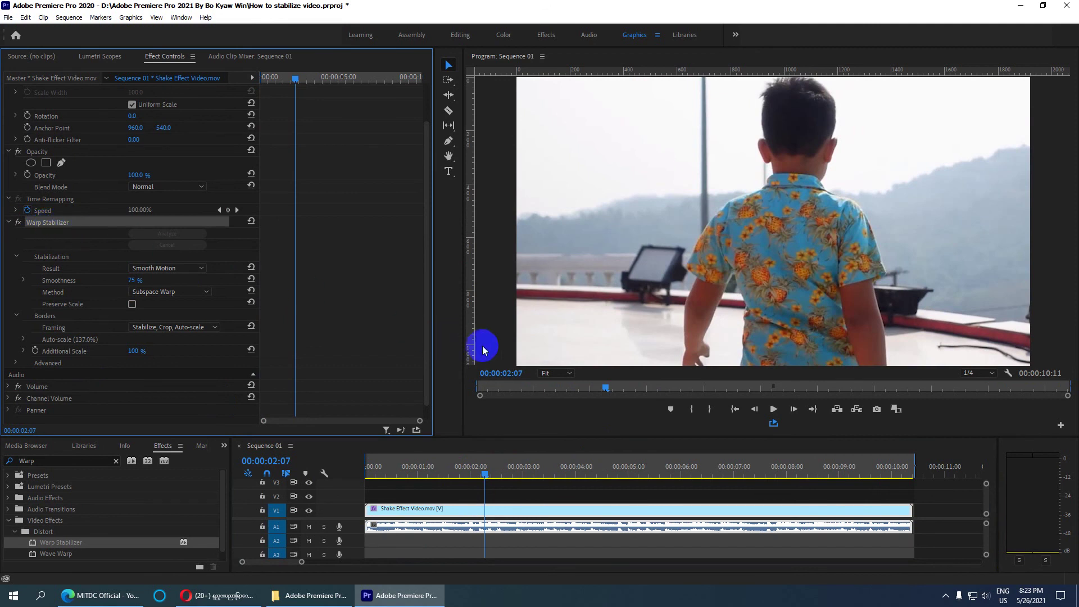
pyautogui.moveTo(486, 476)
pyautogui.mouseDown()
pyautogui.moveTo(561, 474)
pyautogui.moveTo(342, 459)
pyautogui.mouseUp()
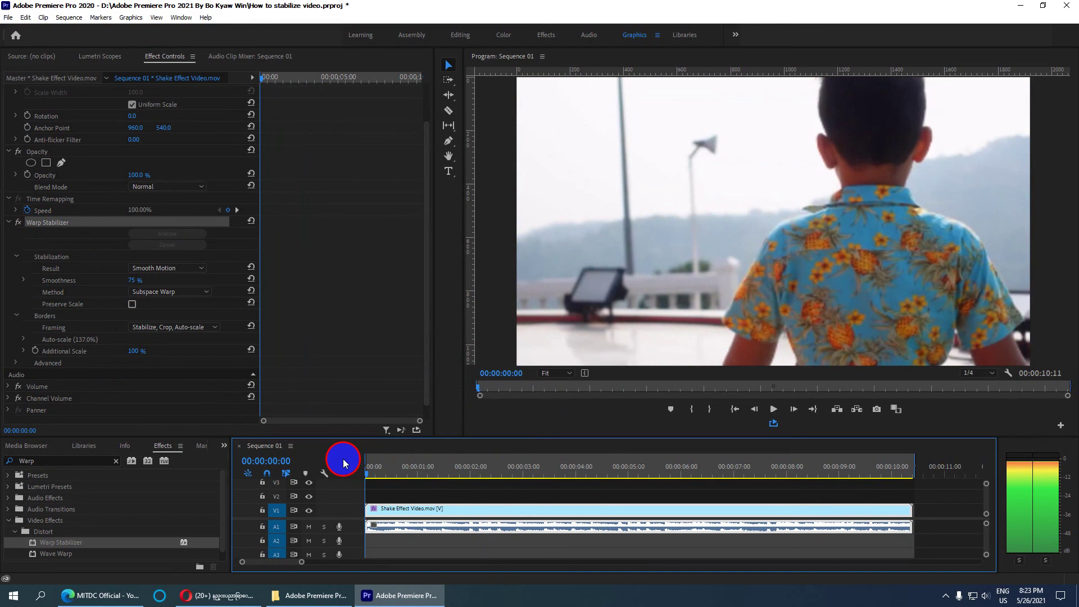